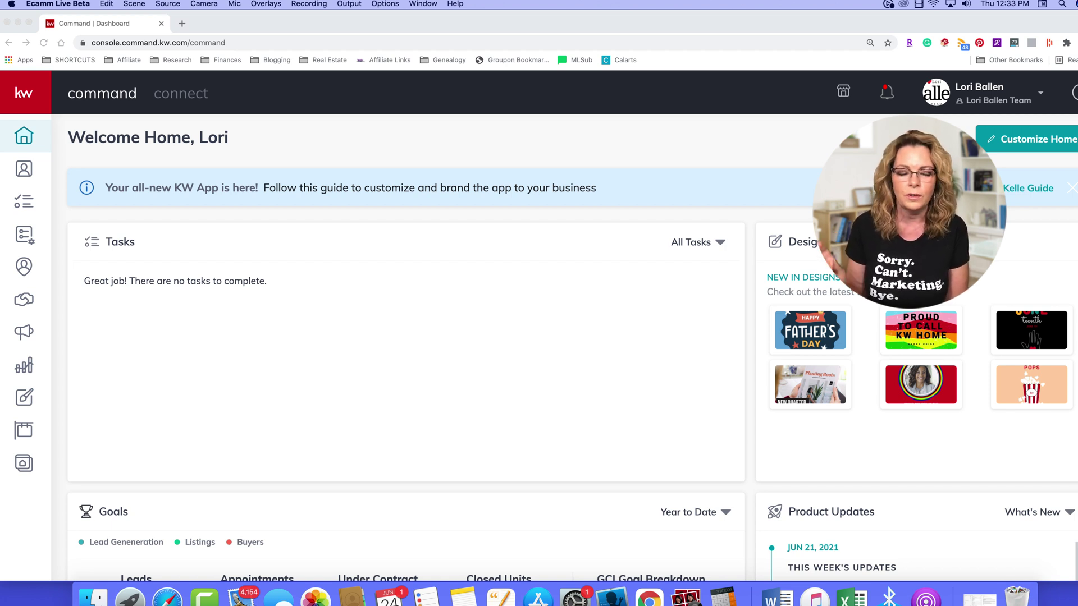
Step: Search the team's contacts for the test lead by name and open their contact record
left_click(176, 406)
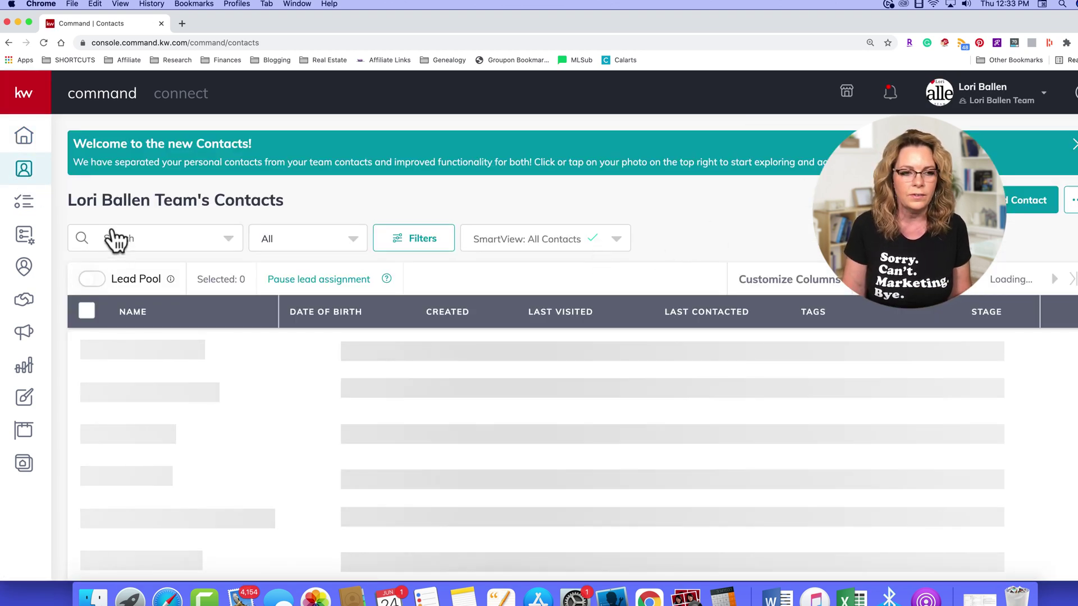
left_click(116, 239)
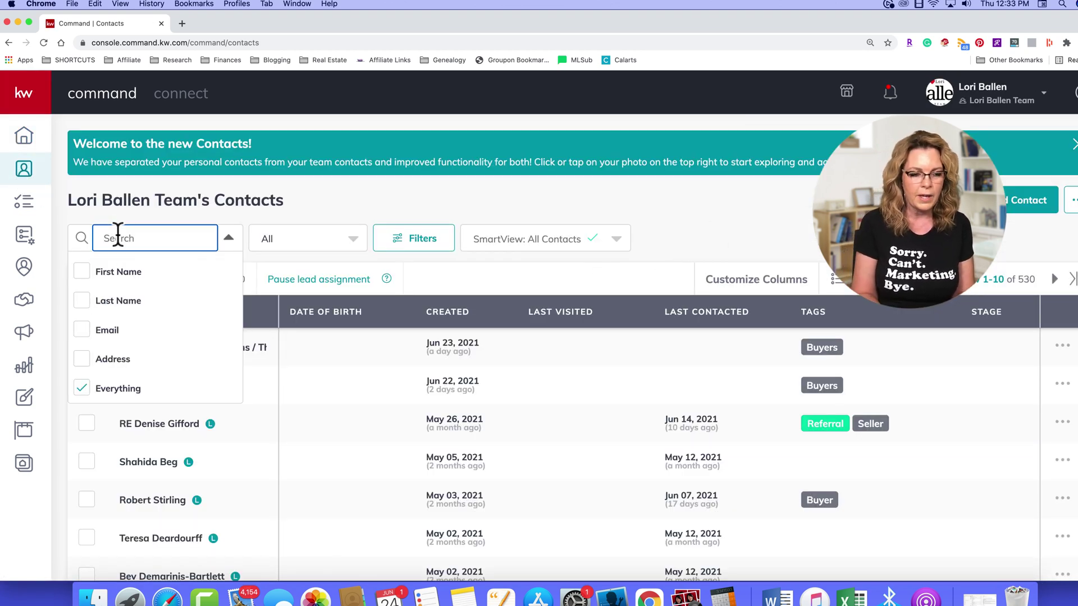
type("ke")
key("BackSpace")
key("BackSpace")
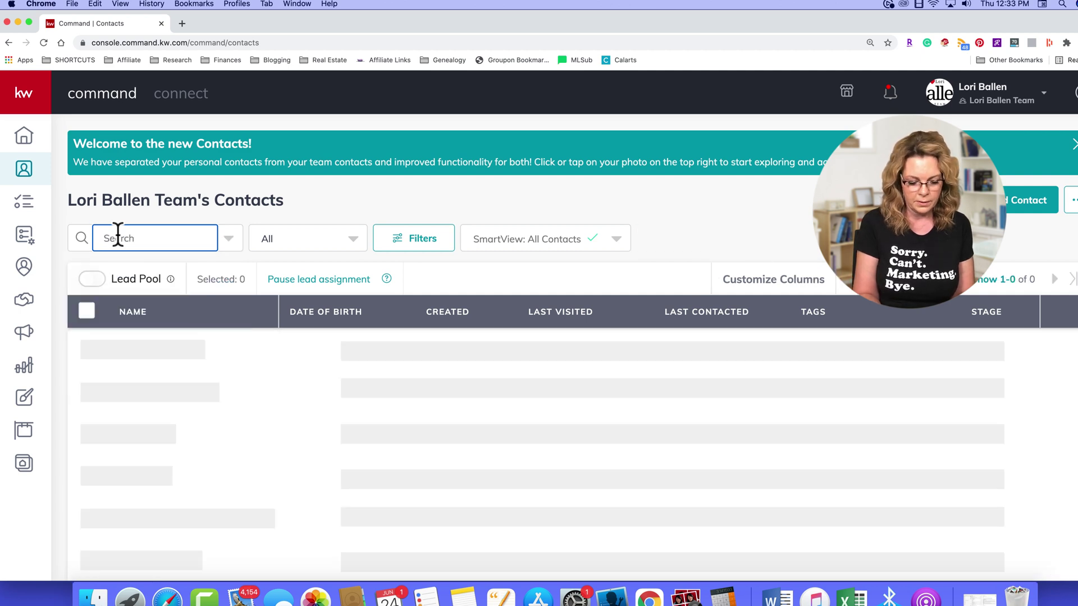
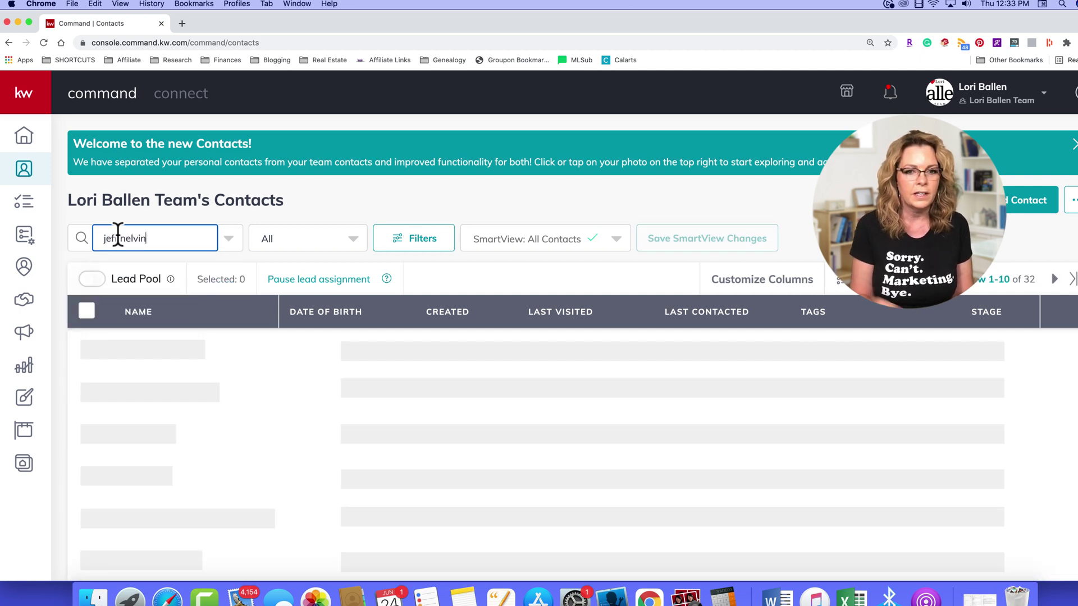
left_click(137, 350)
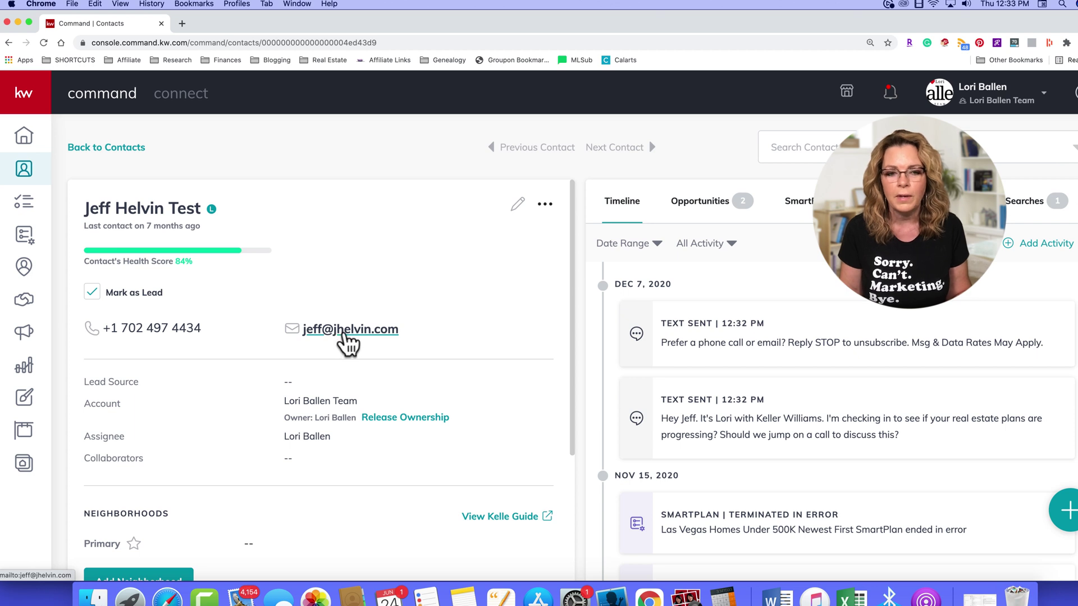
Step: Email the contact a message with subject 'Test' and body 'Testing command email'
left_click(335, 335)
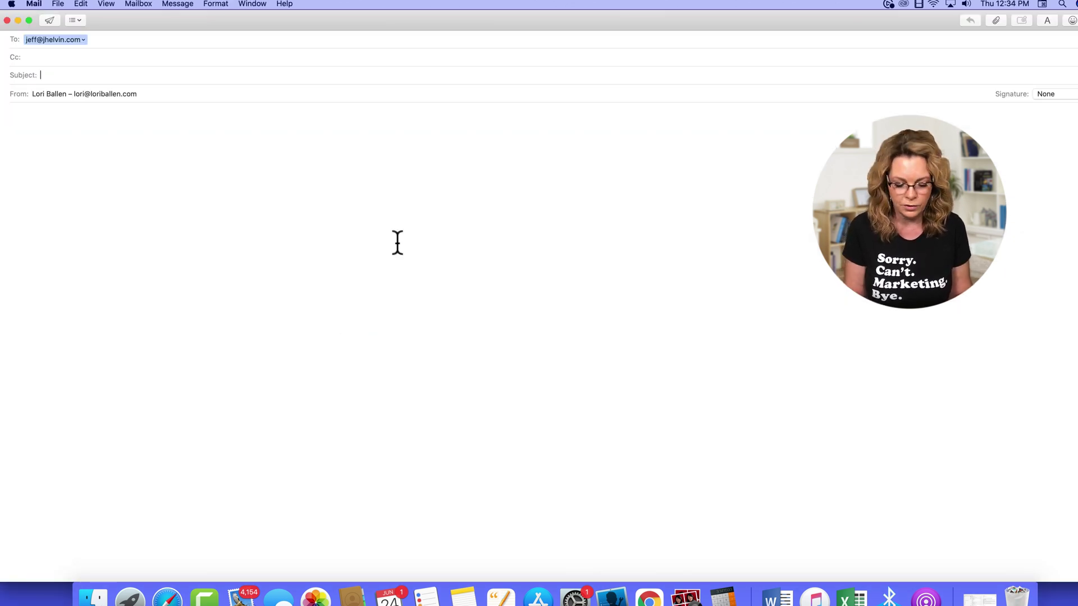
type("tes")
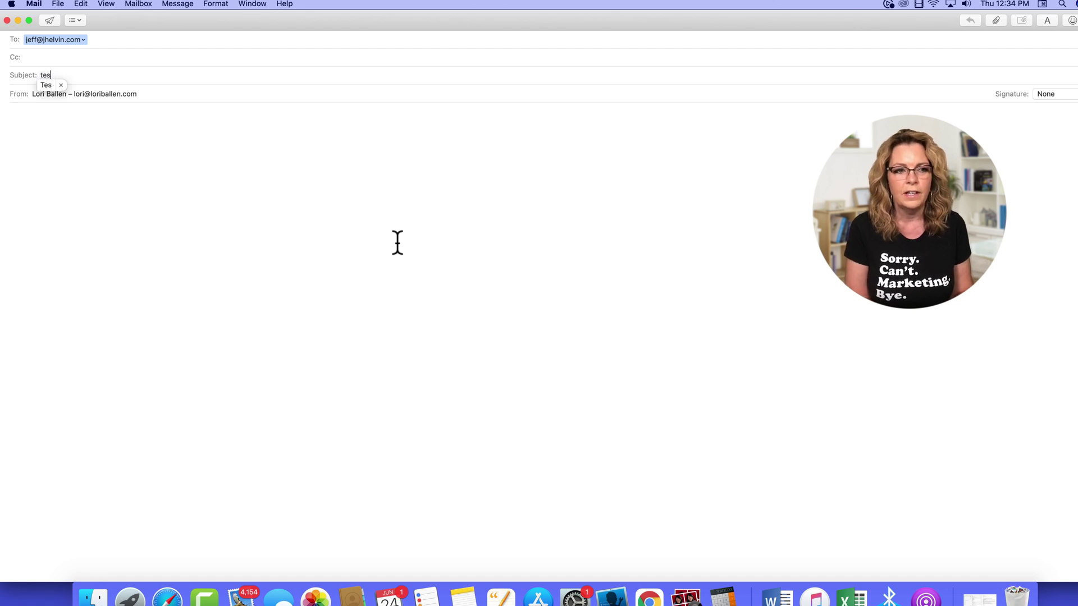
type("t")
key("Tab")
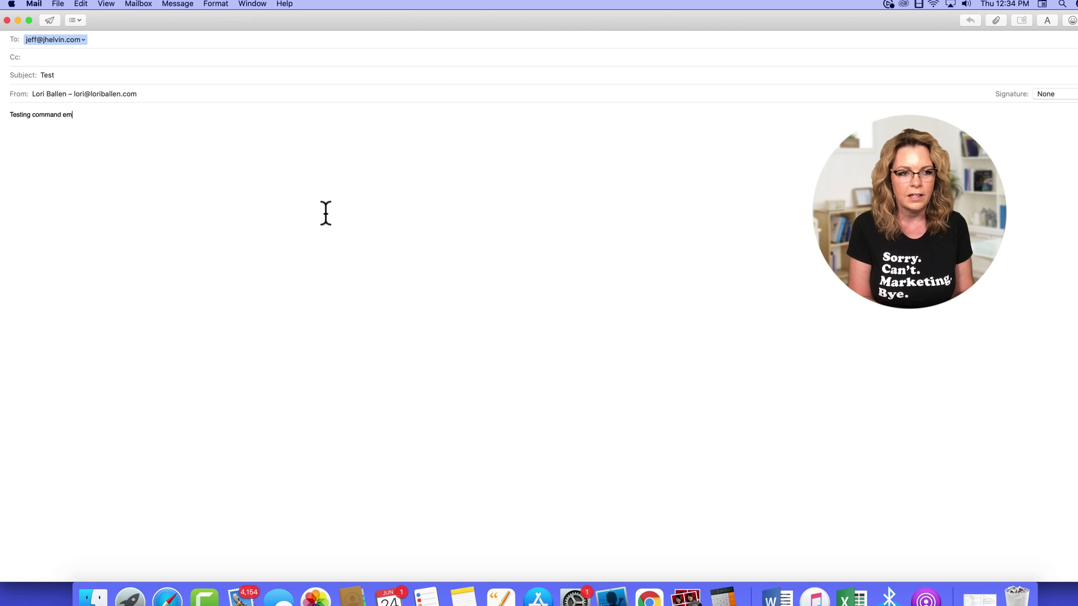
left_click(55, 22)
scroll(656, 357, "down", 1)
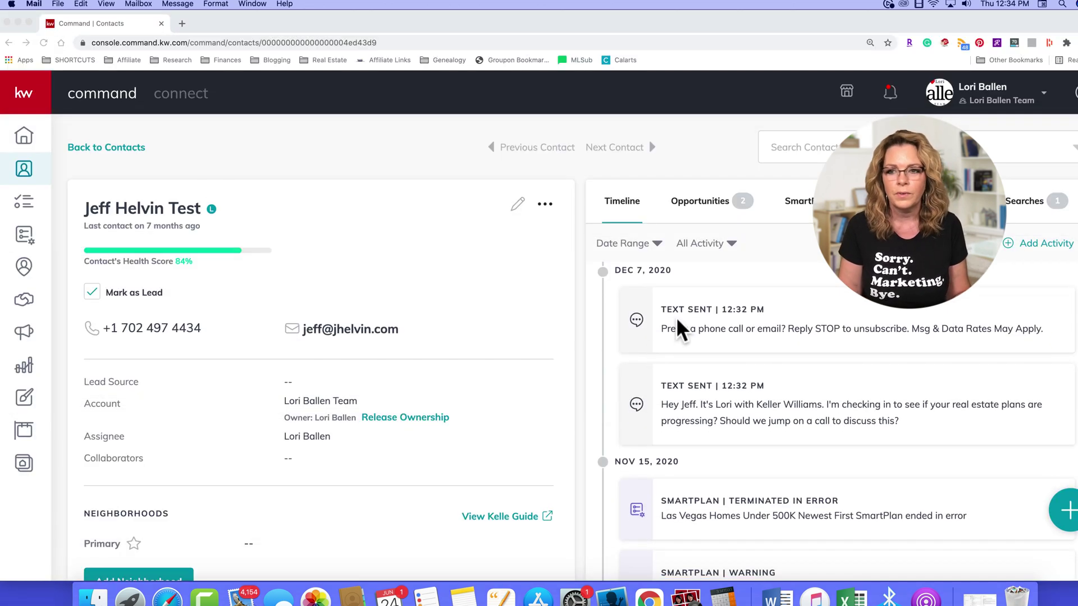
scroll(558, 283, "down", 1)
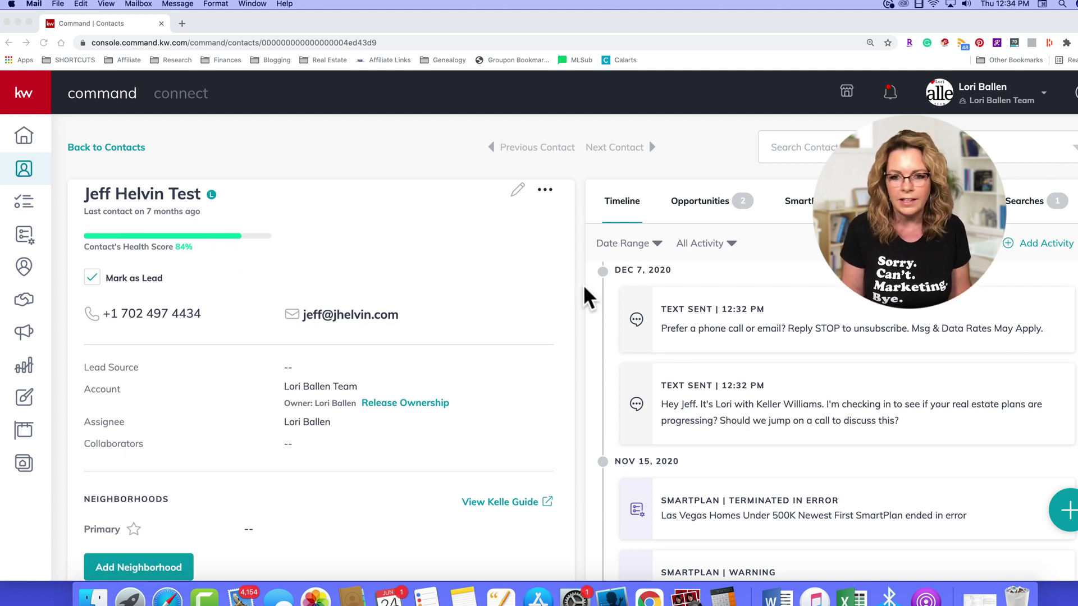
right_click(511, 251)
left_click(537, 276)
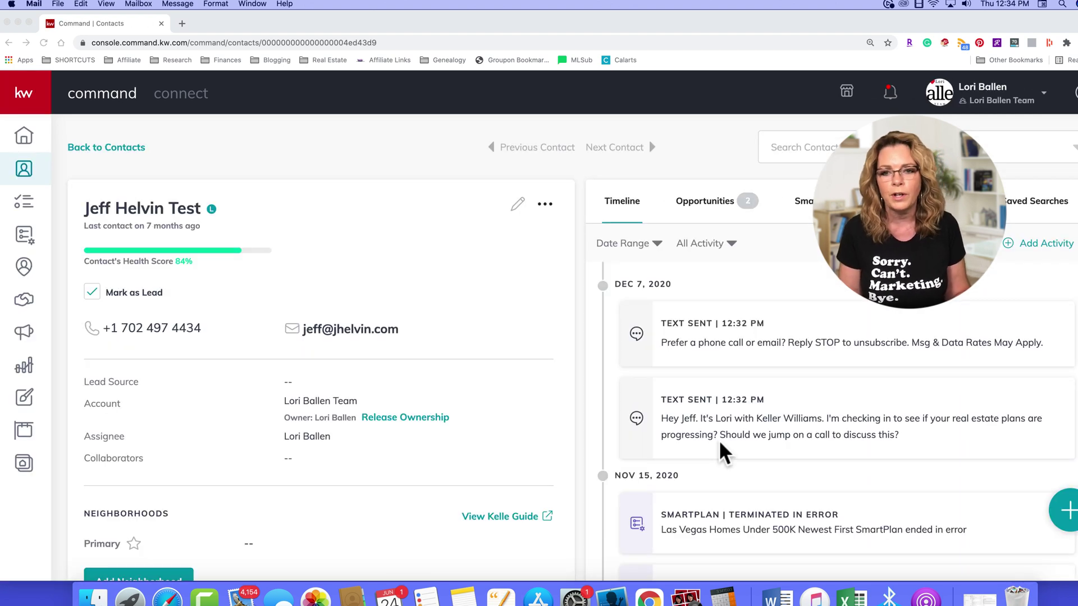
scroll(730, 410, "down", 2)
scroll(745, 371, "down", 2)
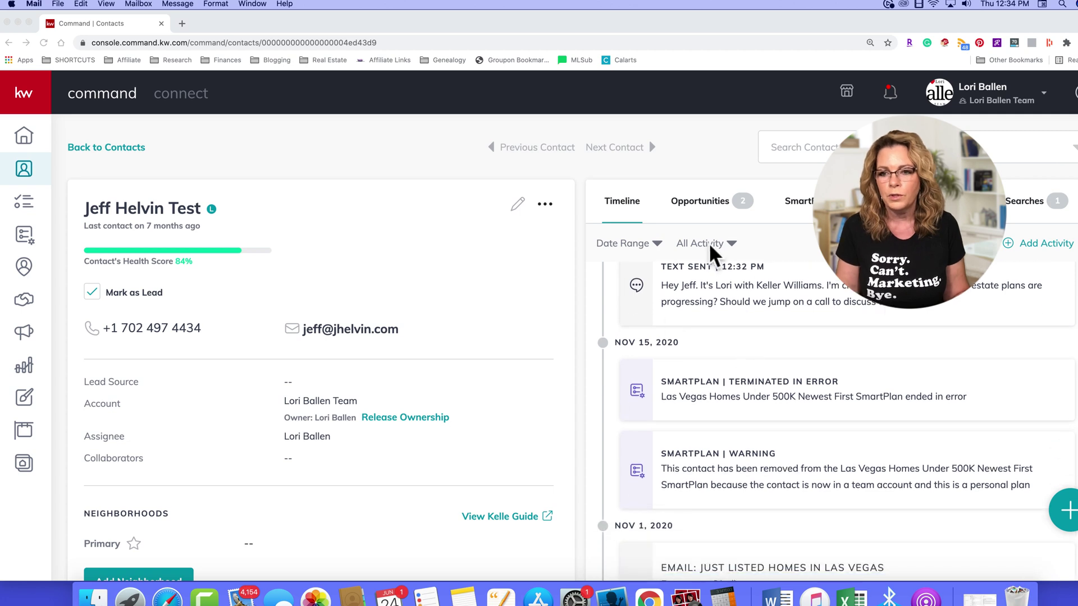
scroll(865, 343, "up", 4)
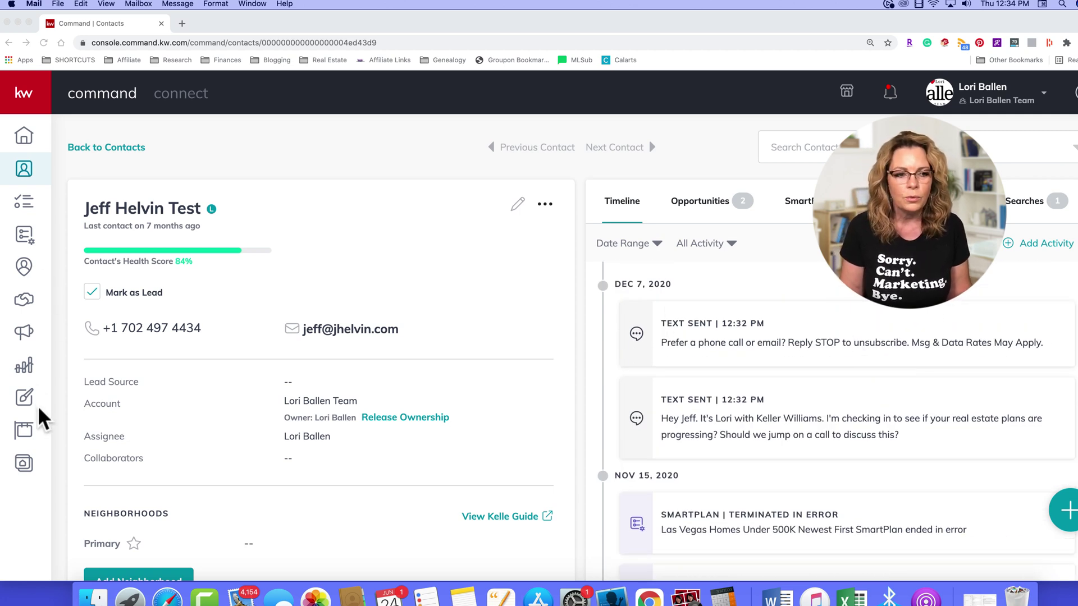
left_click(52, 338)
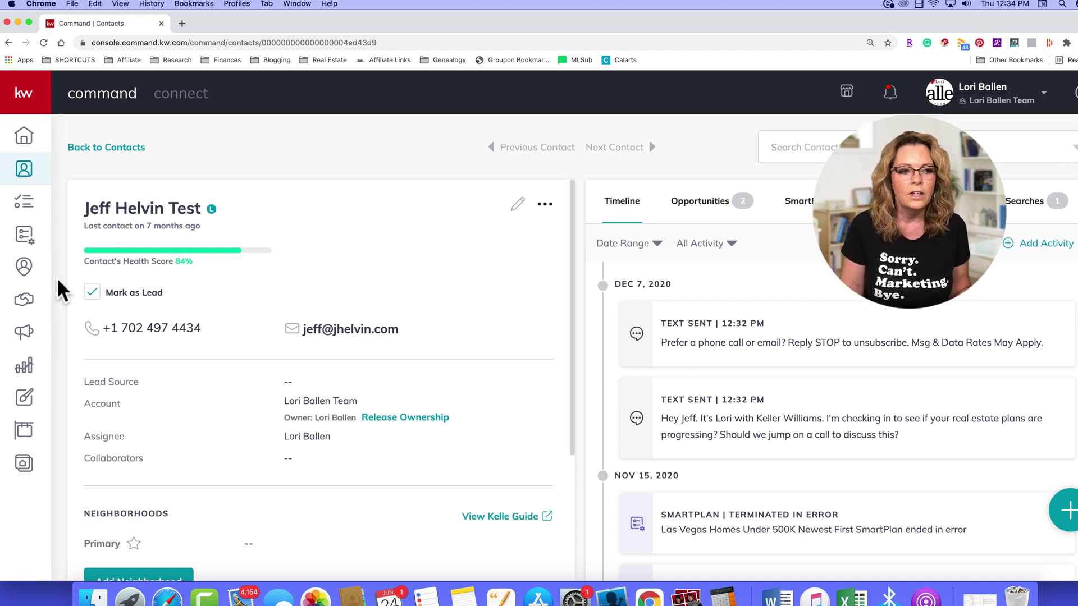
Step: Start a new email campaign from the Campaigns > Emails section
left_click(25, 337)
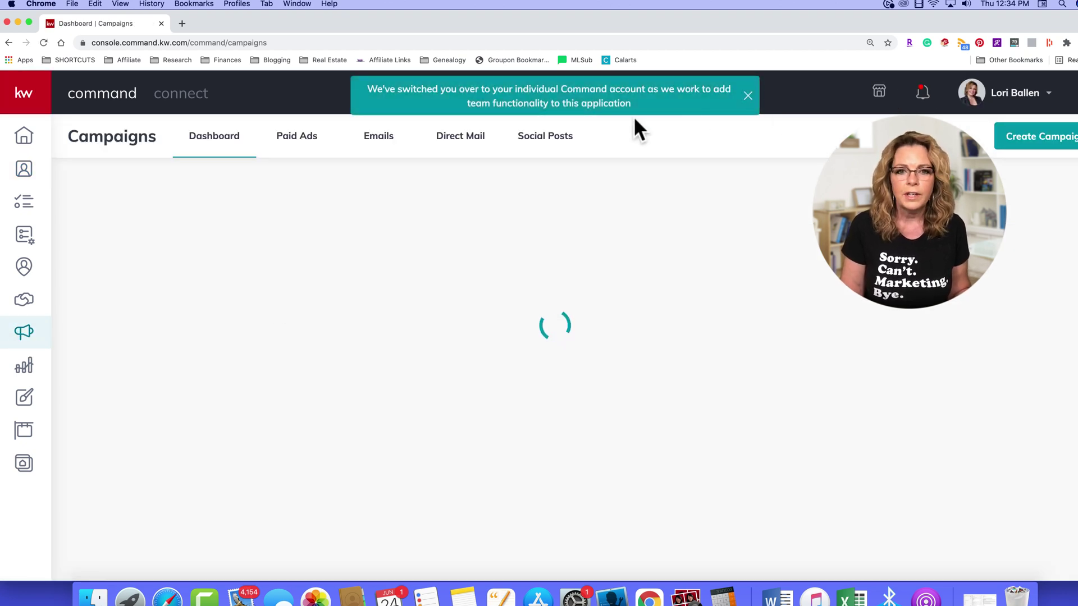
left_click(381, 141)
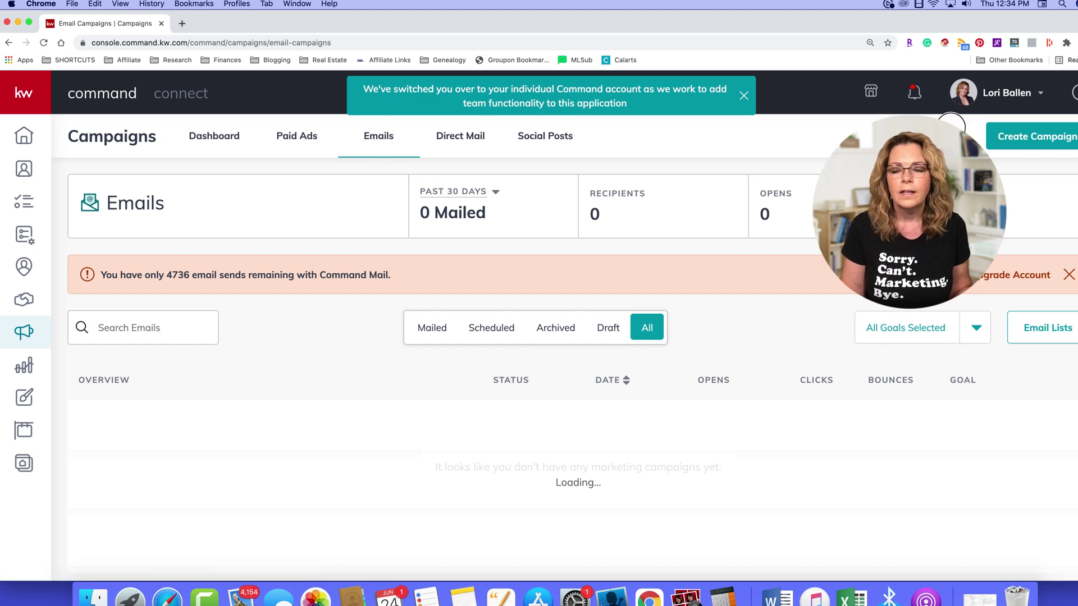
left_click(1038, 140)
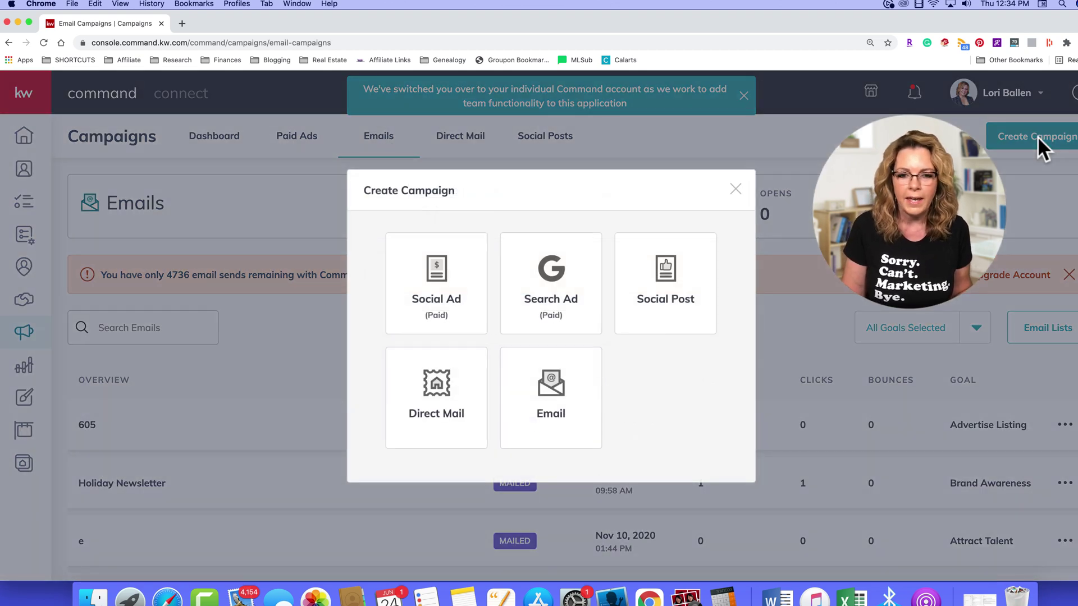
left_click(540, 427)
Step: Name the campaign 'Sample' and set its goal to Attract Buyers
left_click(458, 149)
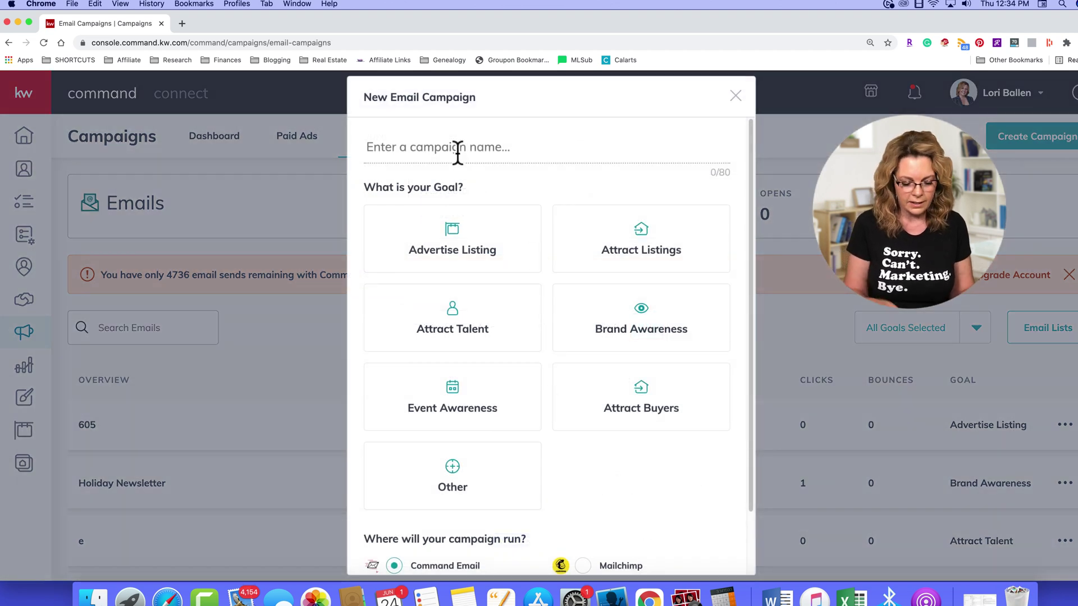
type("Sample")
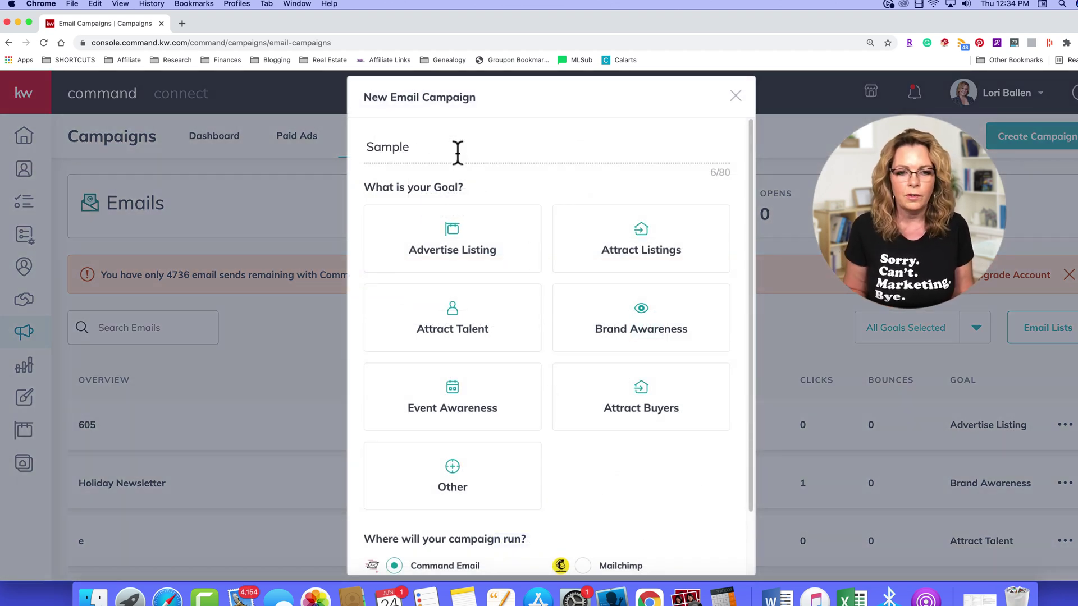
scroll(634, 321, "down", 1)
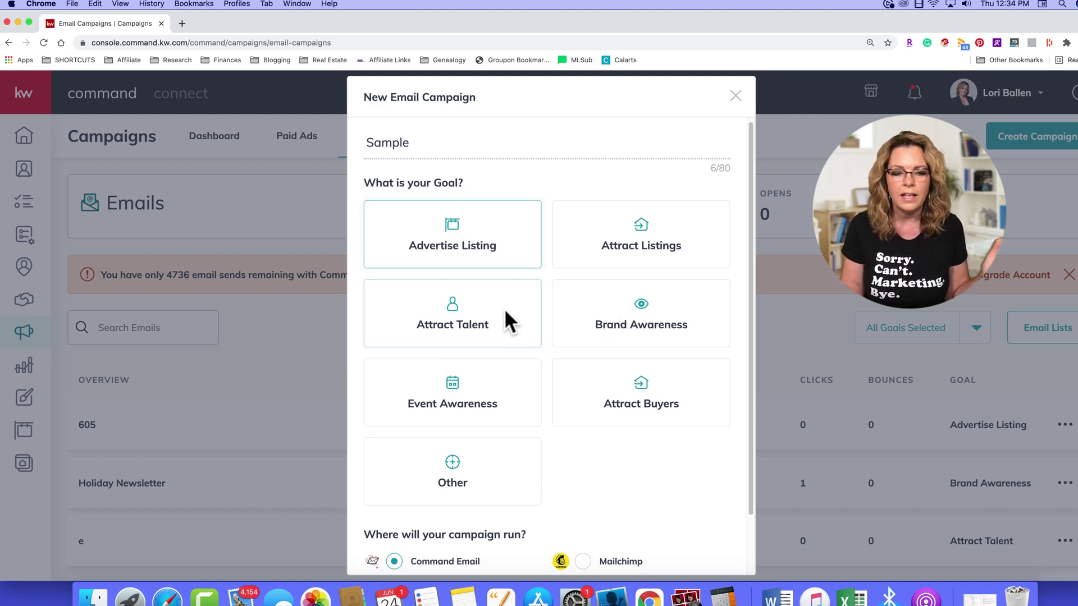
scroll(480, 452, "down", 2)
scroll(479, 452, "down", 1)
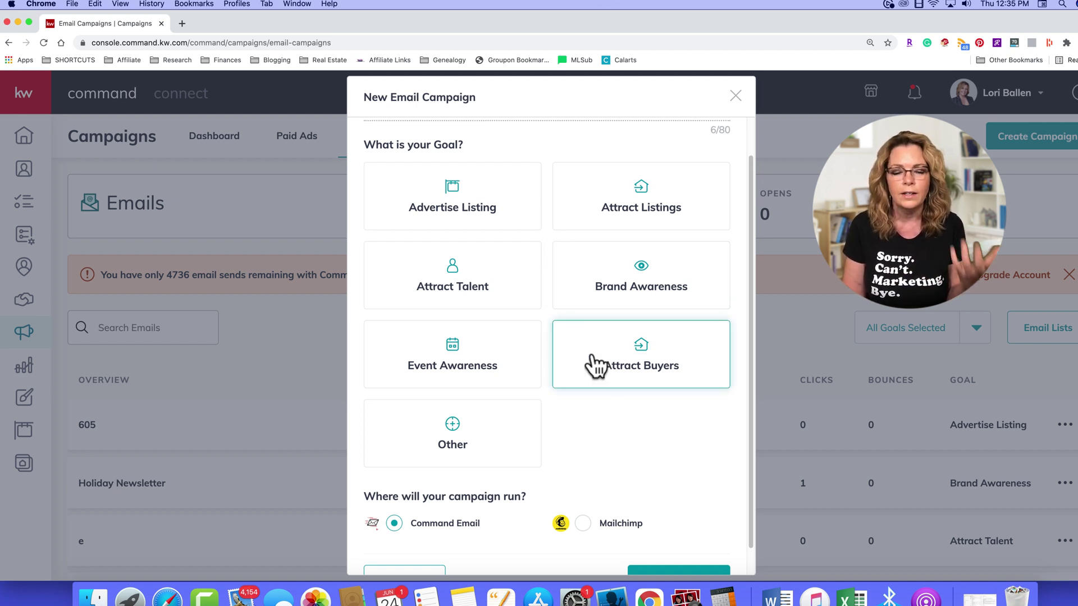
left_click(631, 358)
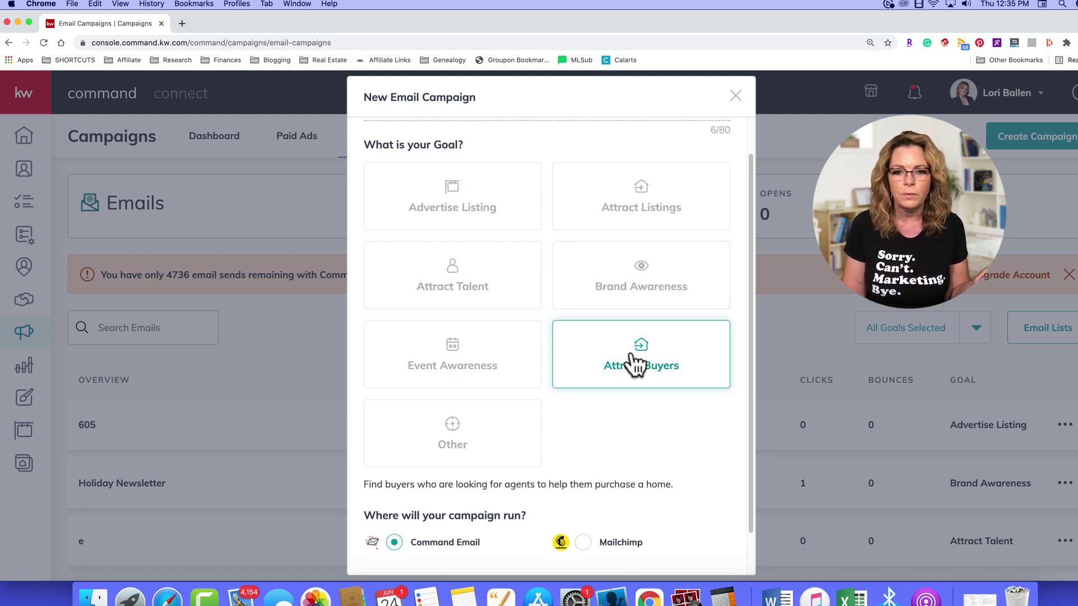
scroll(582, 387, "down", 3)
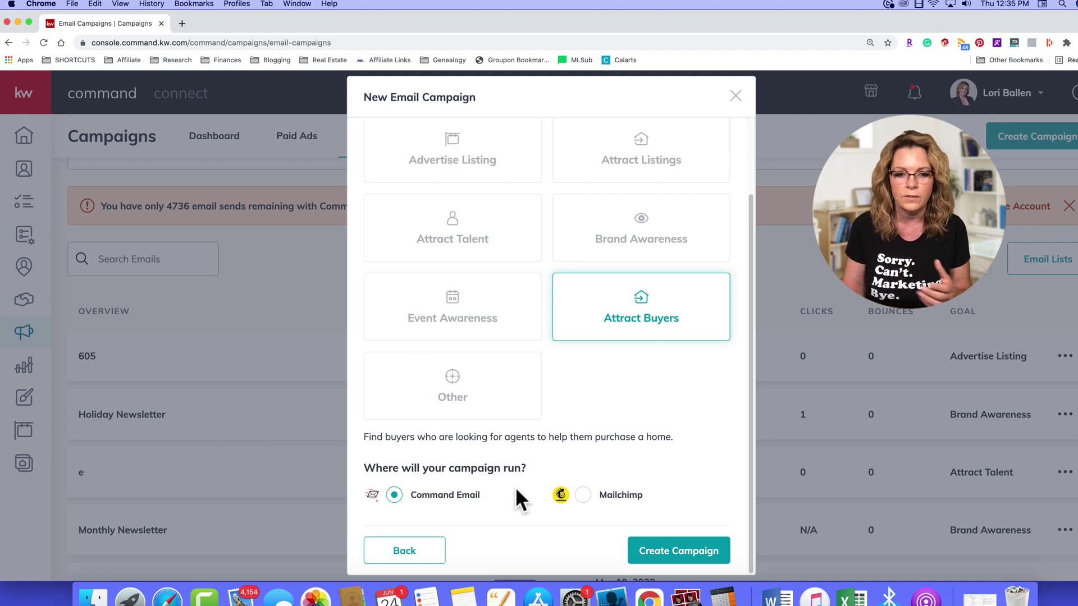
left_click(678, 551)
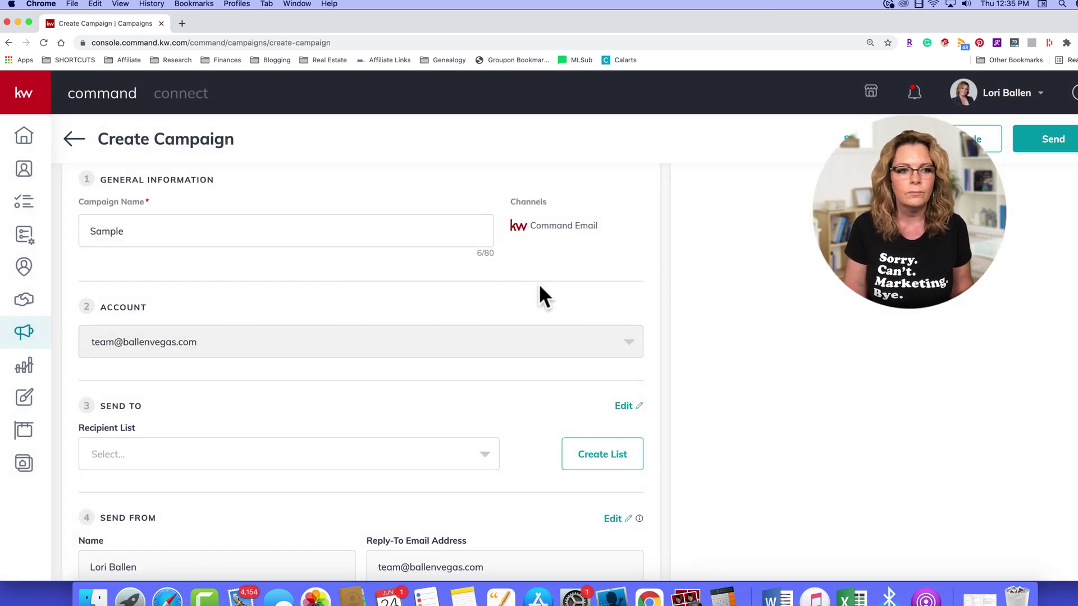
scroll(213, 246, "down", 1)
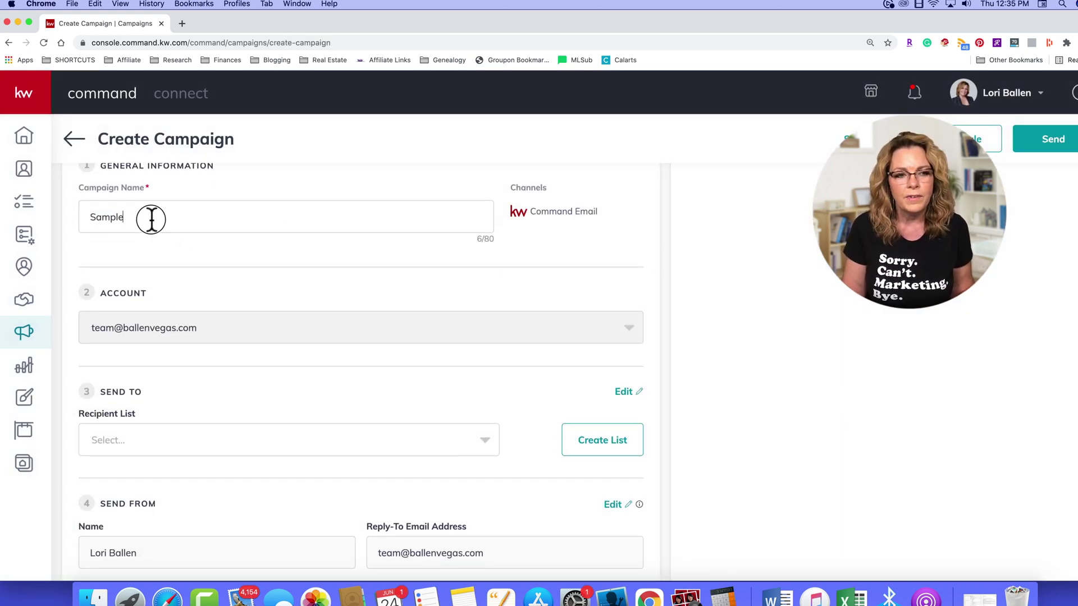
left_click_drag(147, 219, 85, 218)
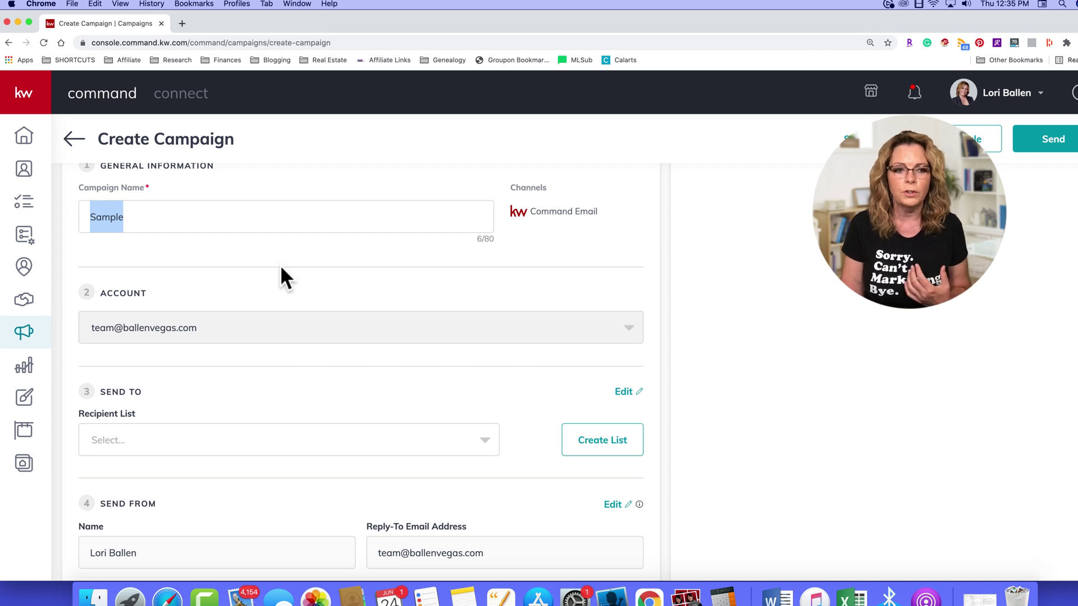
scroll(282, 268, "down", 2)
scroll(253, 262, "down", 1)
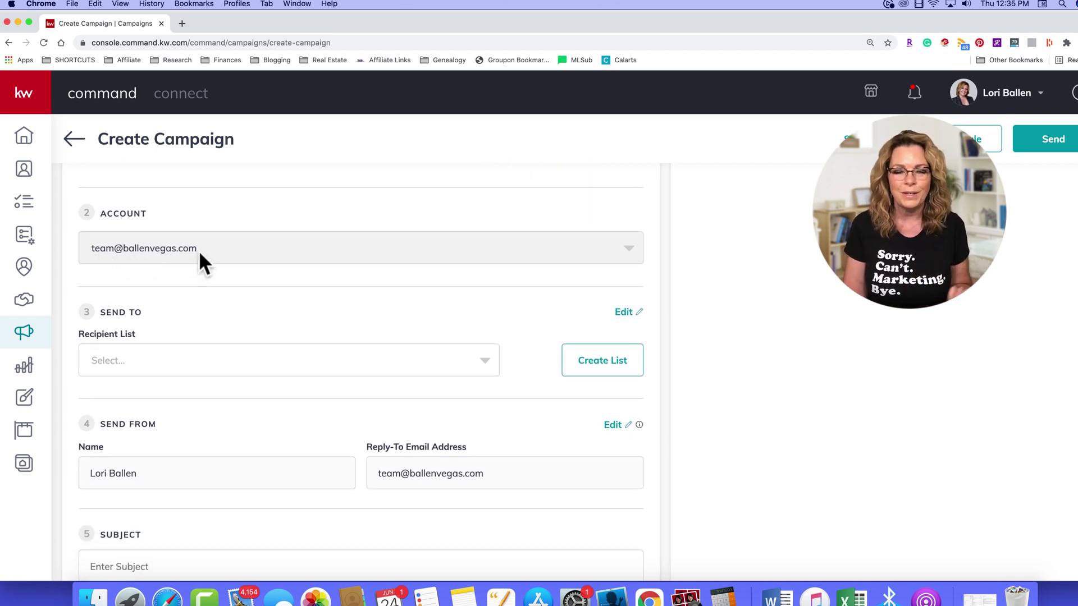
scroll(209, 250, "down", 2)
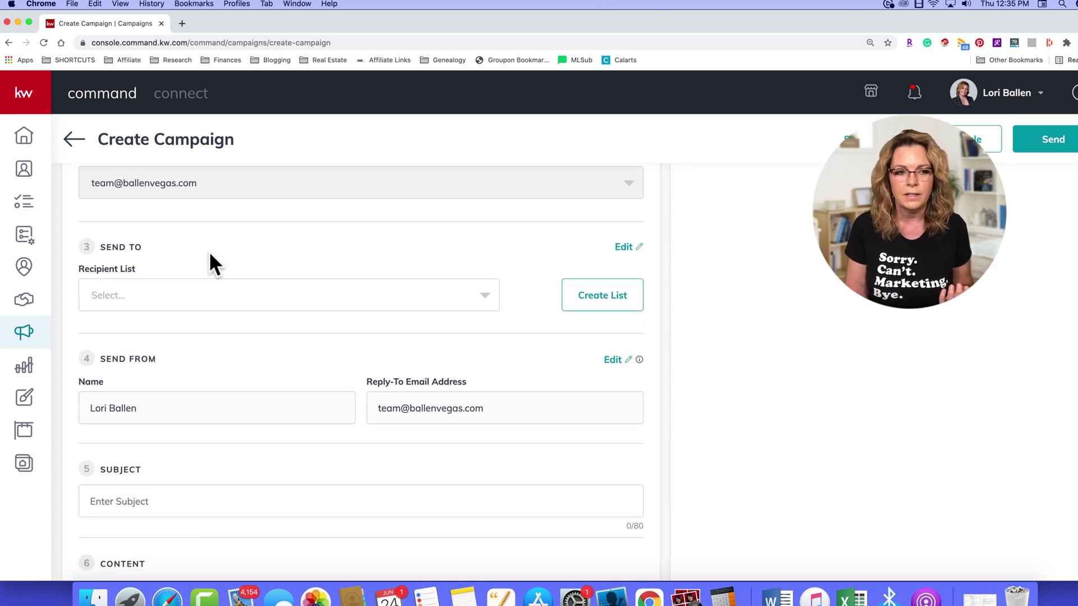
left_click(131, 284)
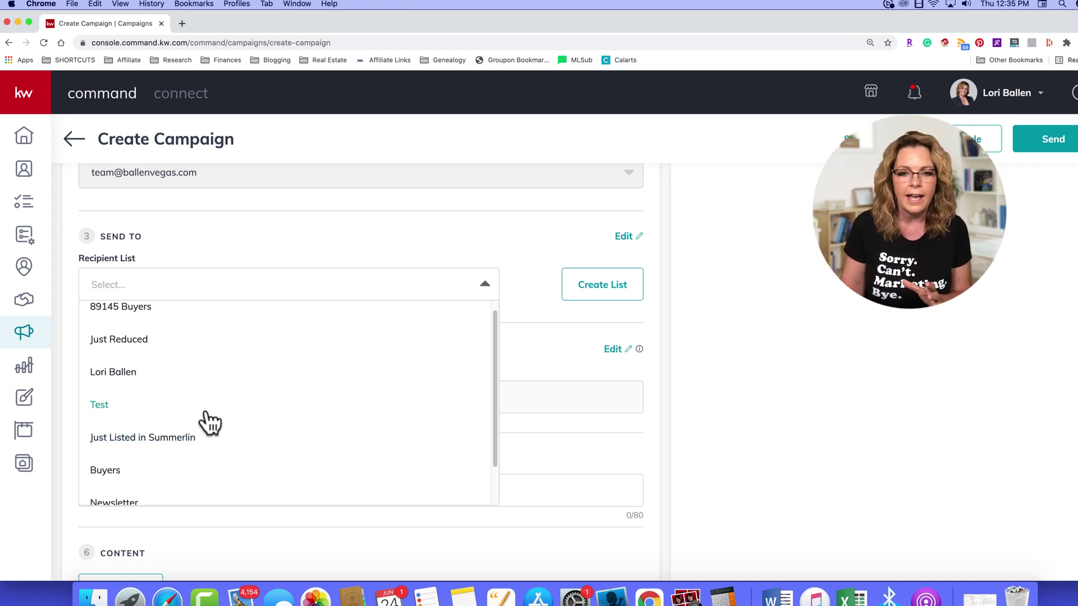
left_click(334, 224)
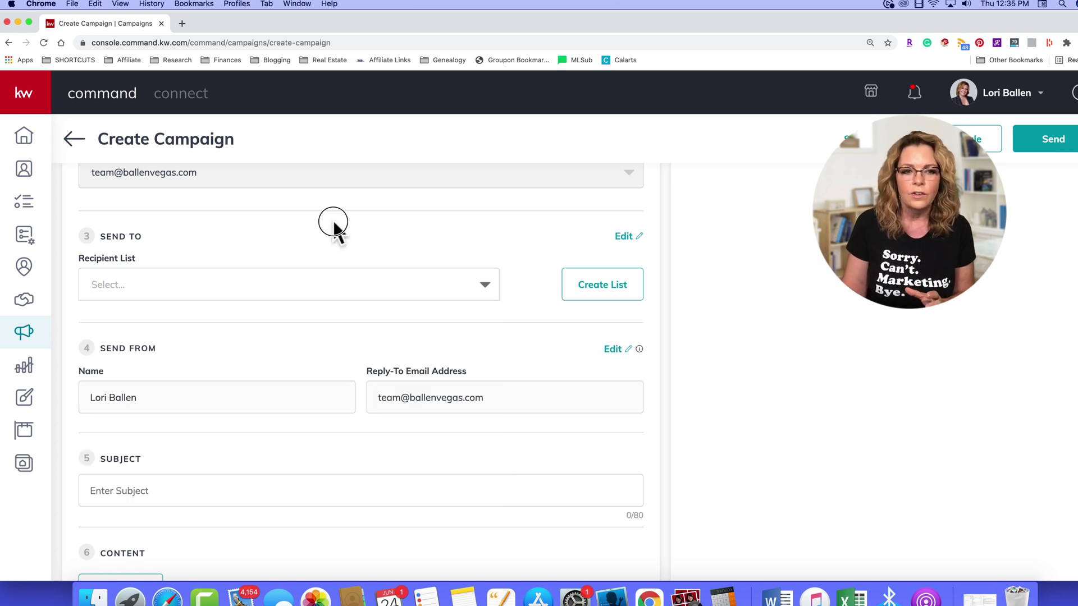
Step: Build the IDX Leads list from all contacts tagged 'idx lead' and confirm it as recipients
left_click(606, 287)
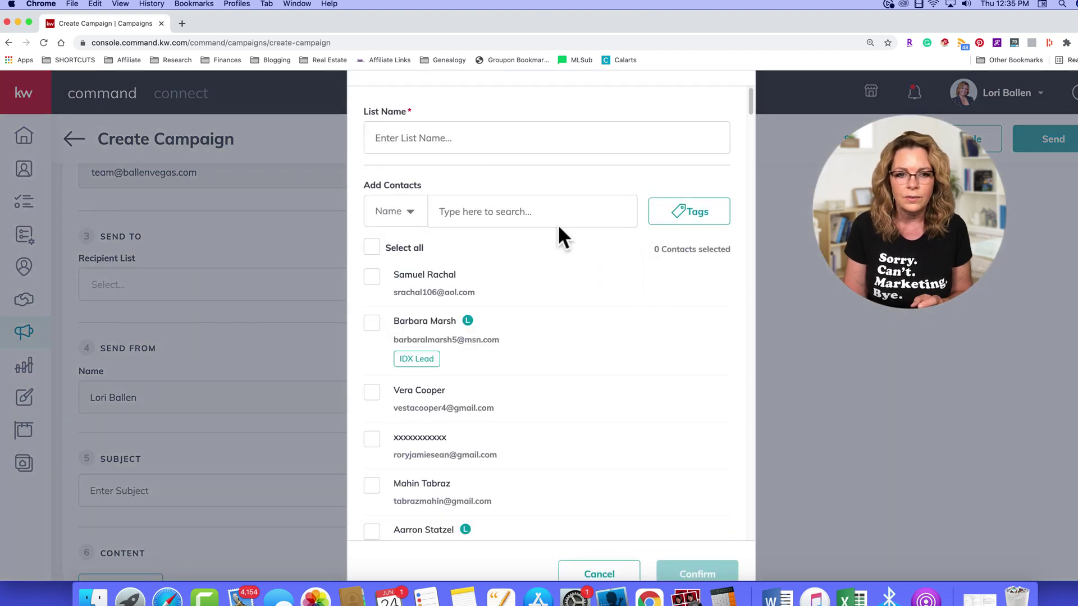
left_click(411, 132)
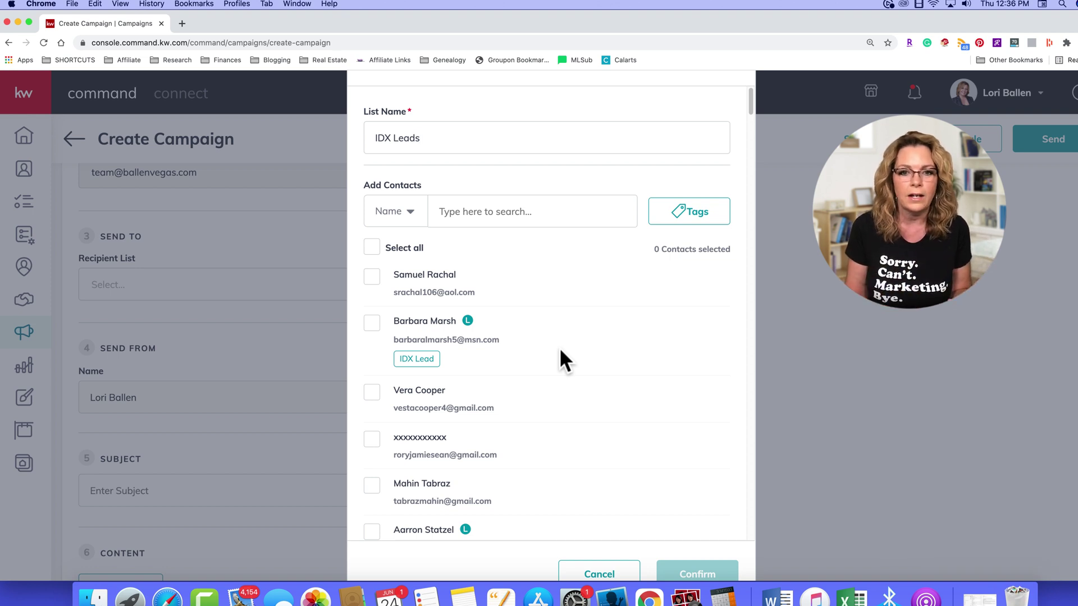
left_click(680, 219)
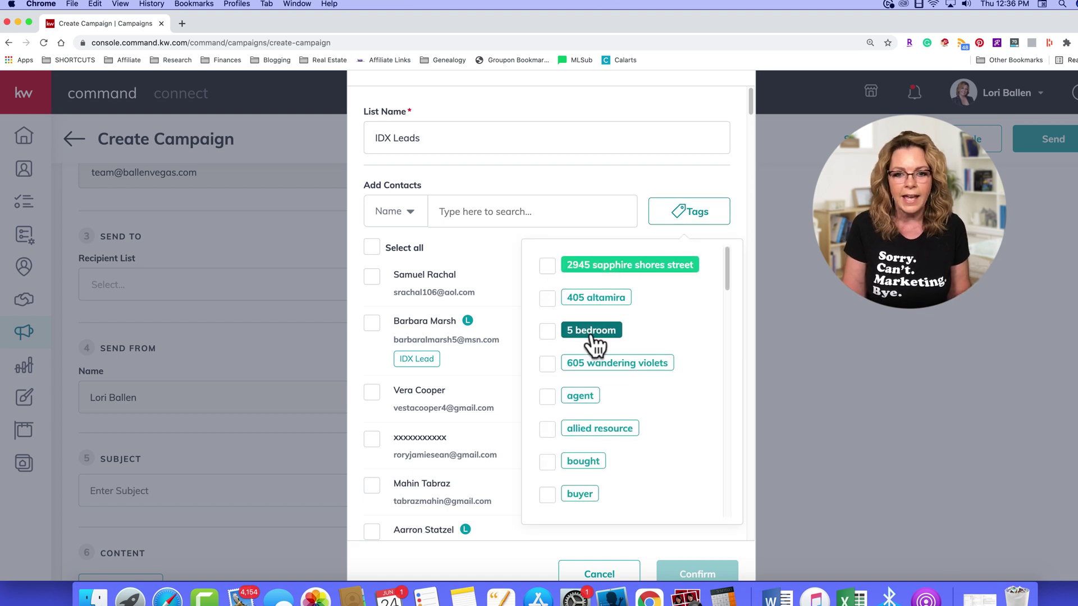
scroll(612, 377, "down", 10)
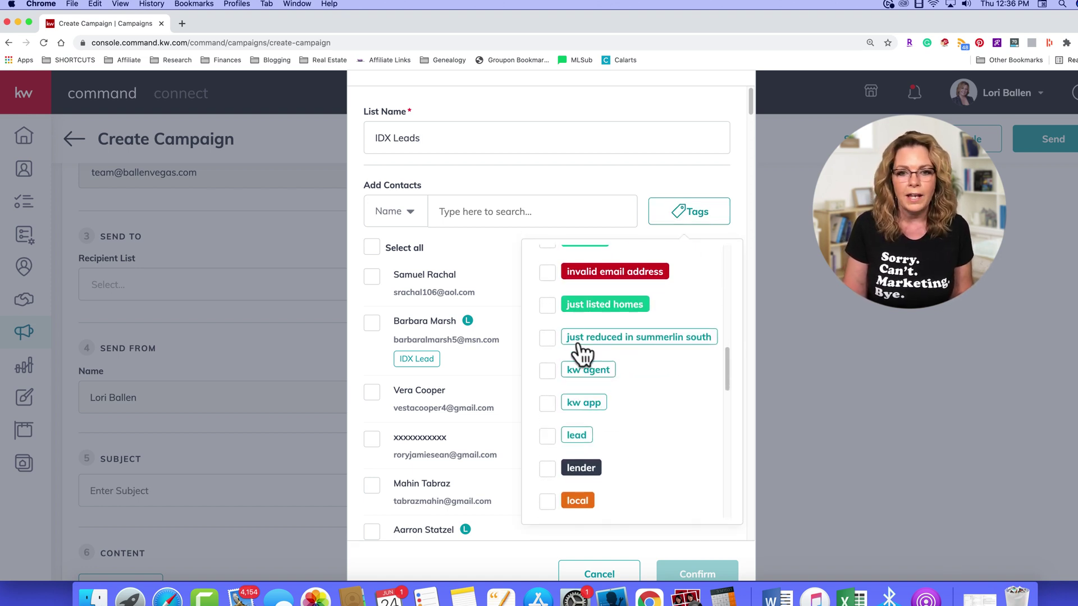
scroll(584, 354, "up", 2)
left_click(549, 306)
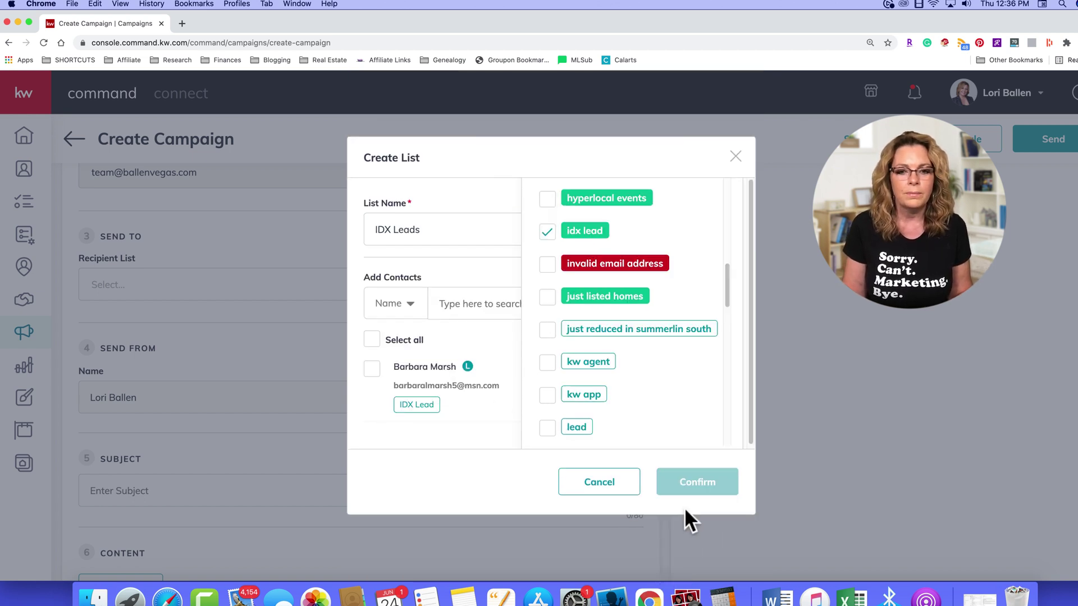
left_click(496, 427)
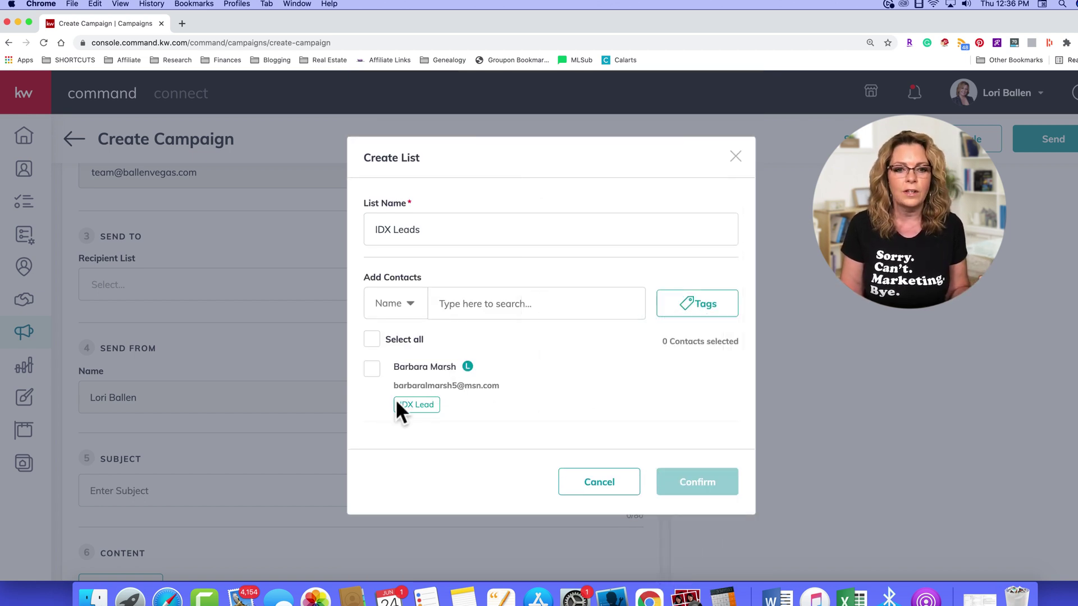
left_click(373, 339)
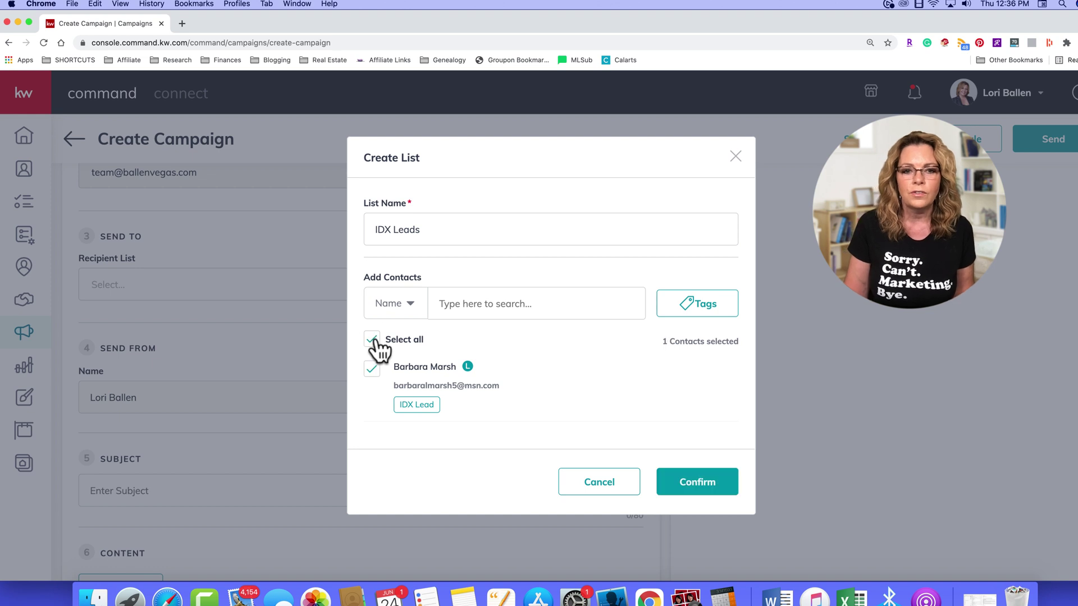
left_click(698, 487)
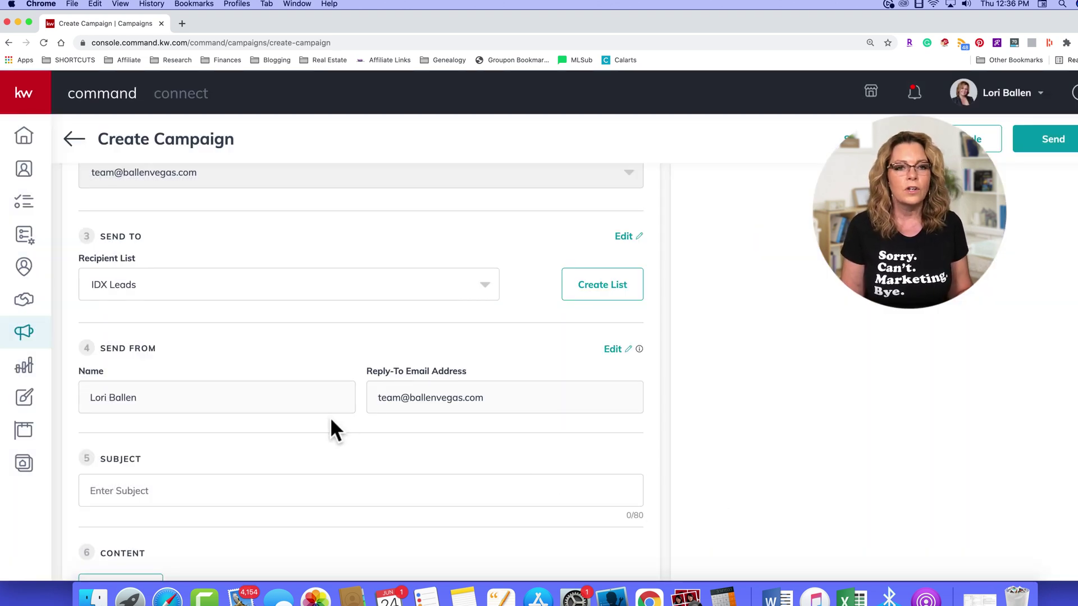
scroll(331, 421, "down", 1)
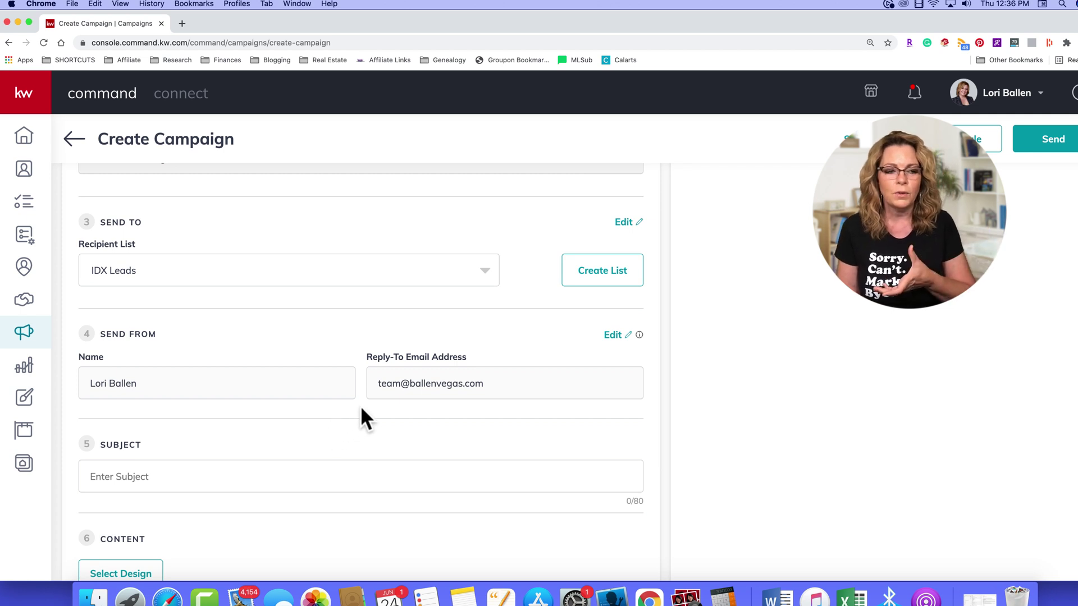
Step: Enter the subject 'You are invited to an open house' and bring up the Template Library
scroll(311, 282, "down", 2)
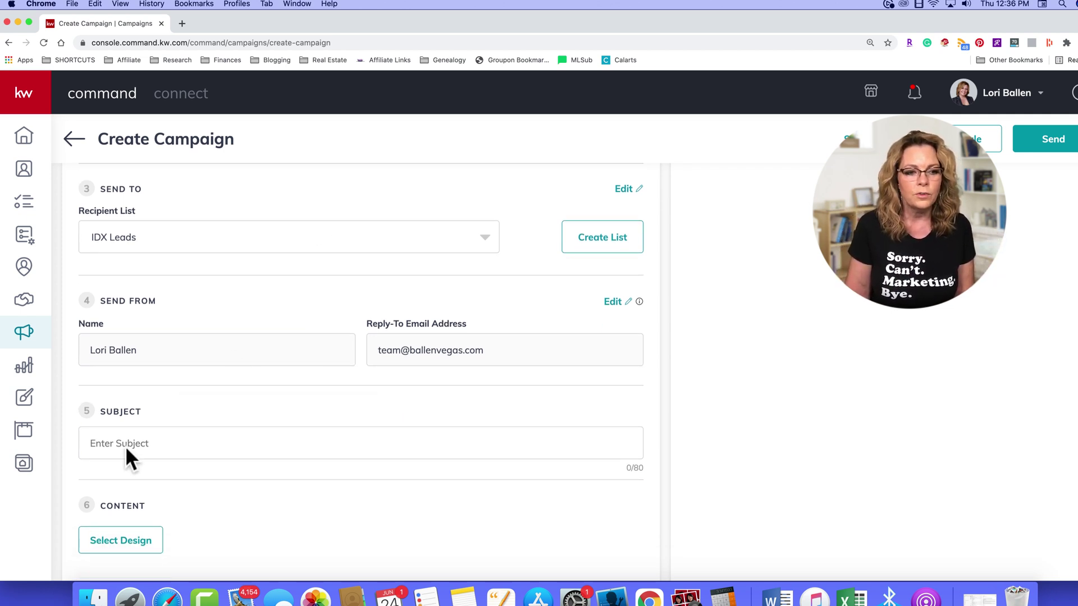
left_click(184, 444)
type("You ar")
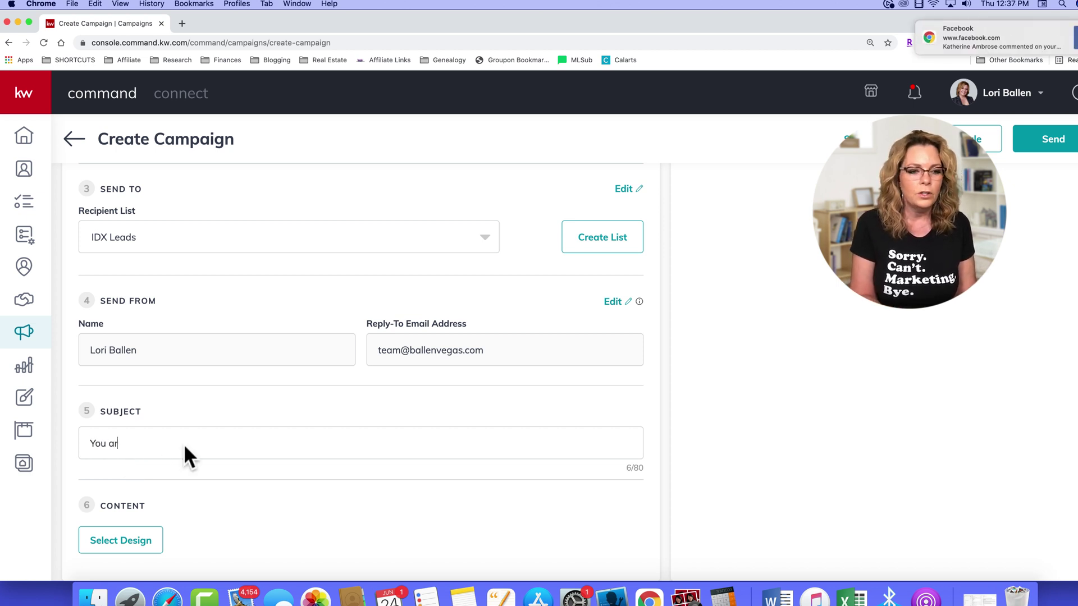
type("e invited to an opn")
type("n house")
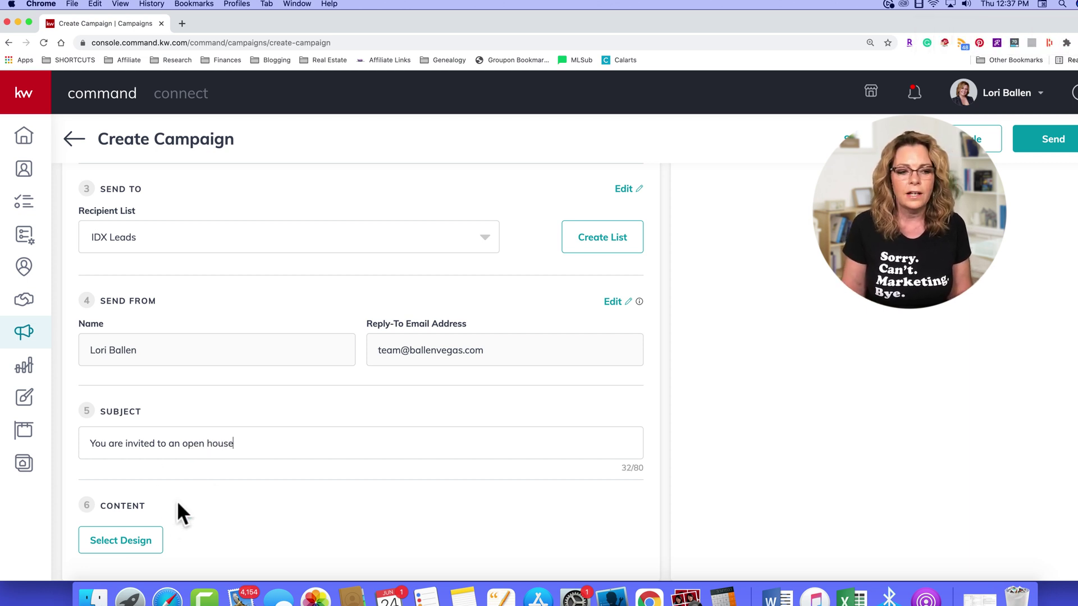
left_click(127, 542)
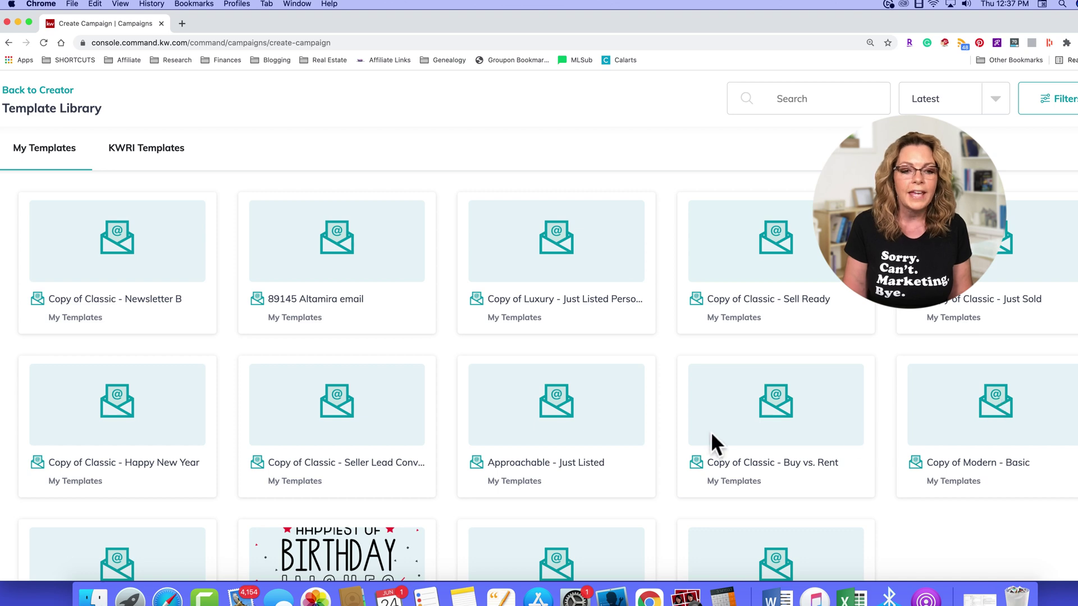
Step: Browse the KWRI-provided templates and preview the Modern - Newsletter B design
scroll(709, 440, "down", 3)
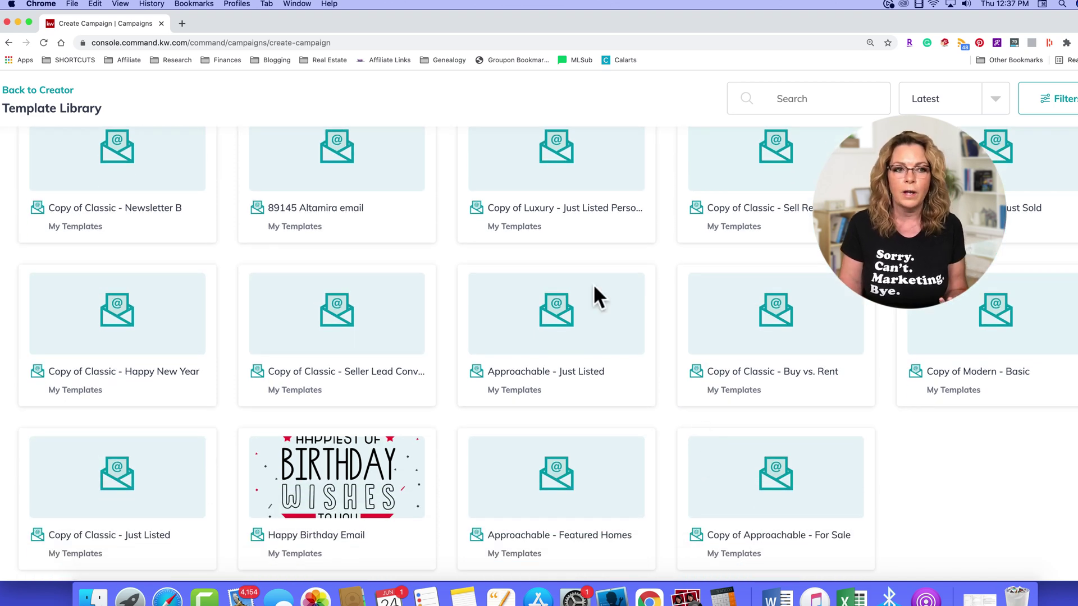
scroll(555, 314, "up", 3)
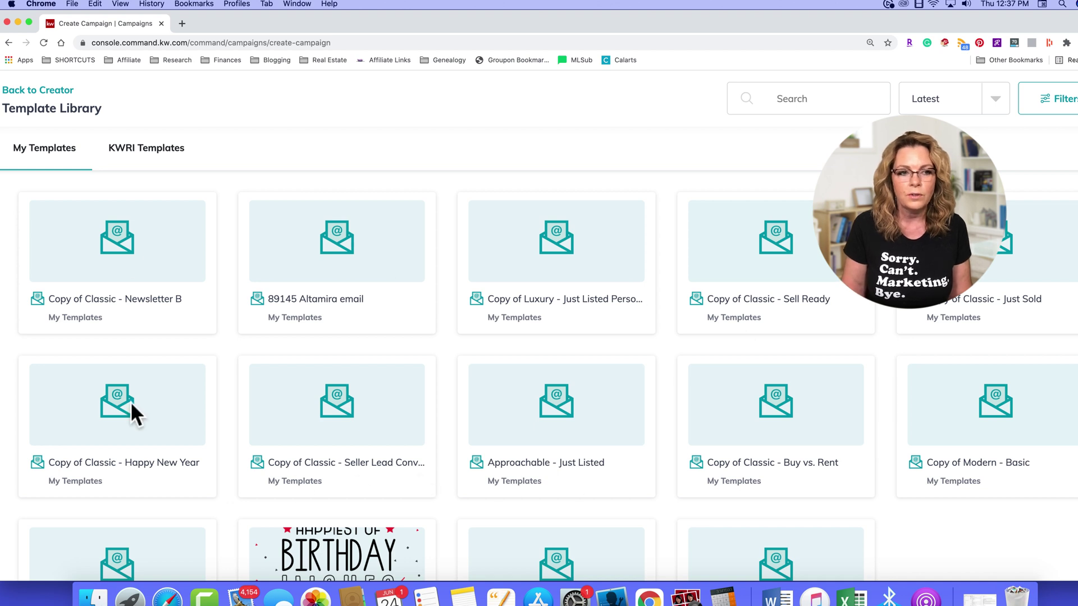
left_click(143, 149)
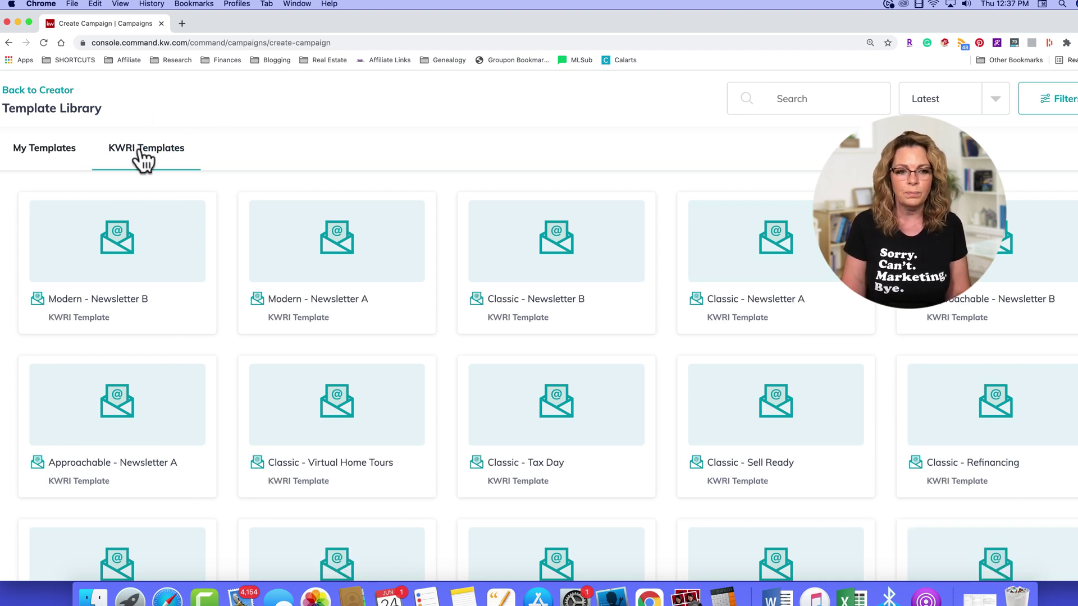
scroll(713, 255, "down", 2)
scroll(716, 257, "down", 5)
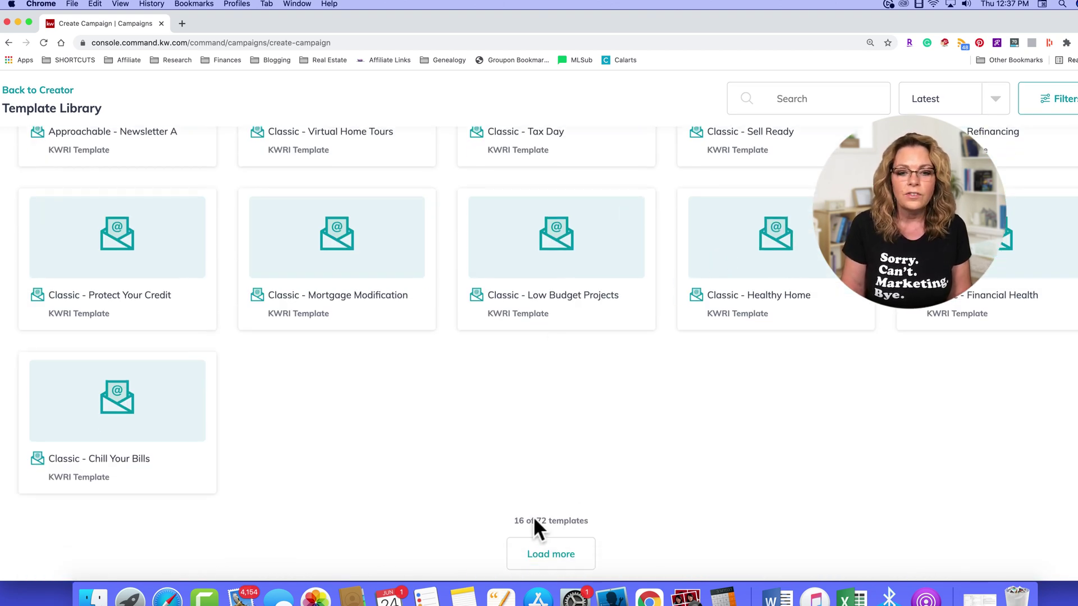
scroll(600, 528, "up", 10)
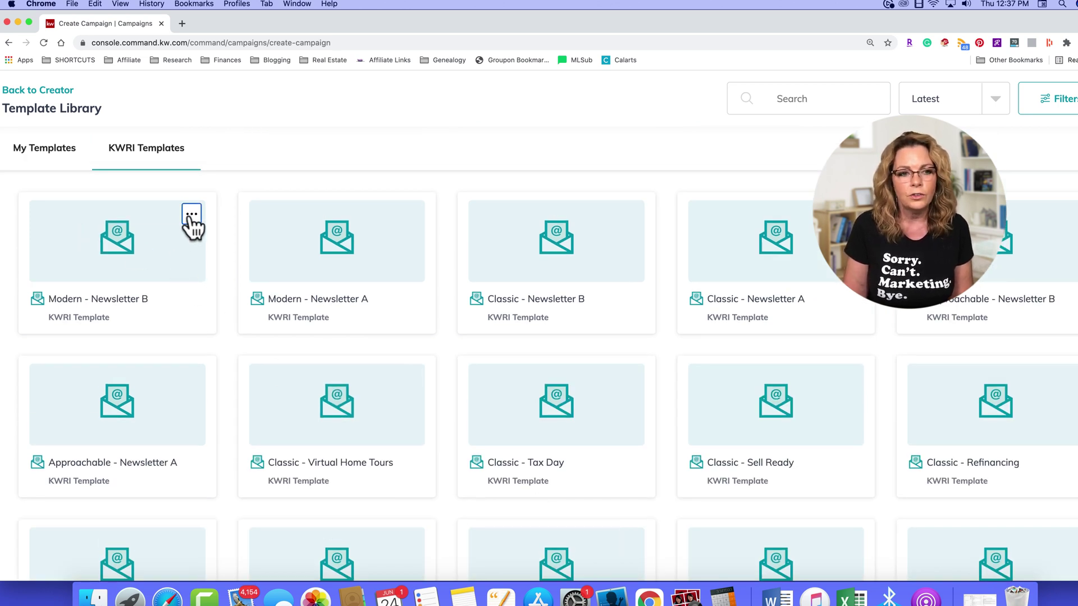
left_click(162, 243)
scroll(569, 318, "down", 8)
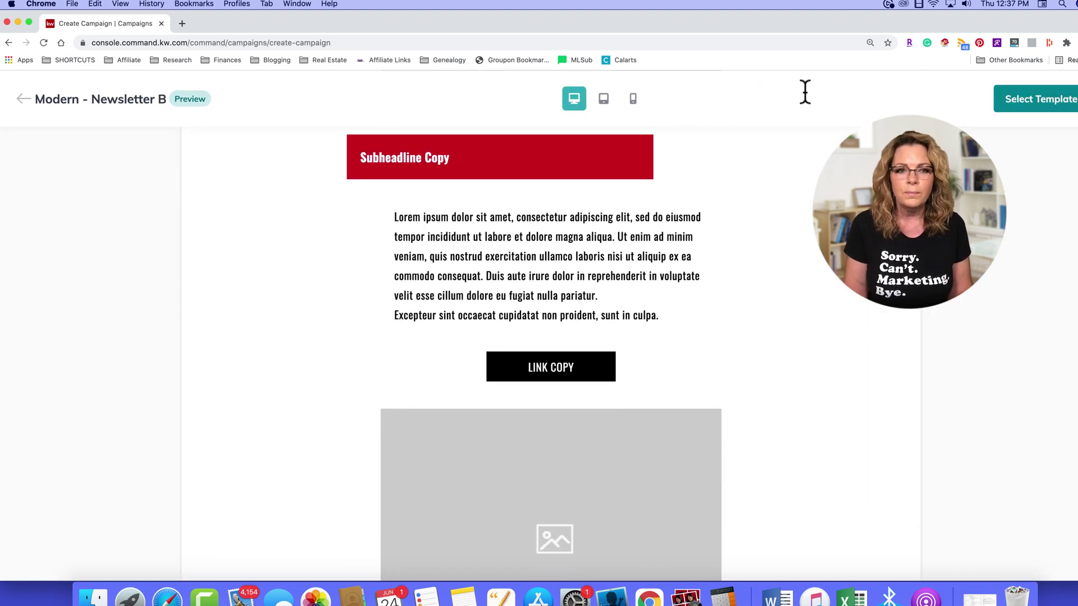
left_click(22, 99)
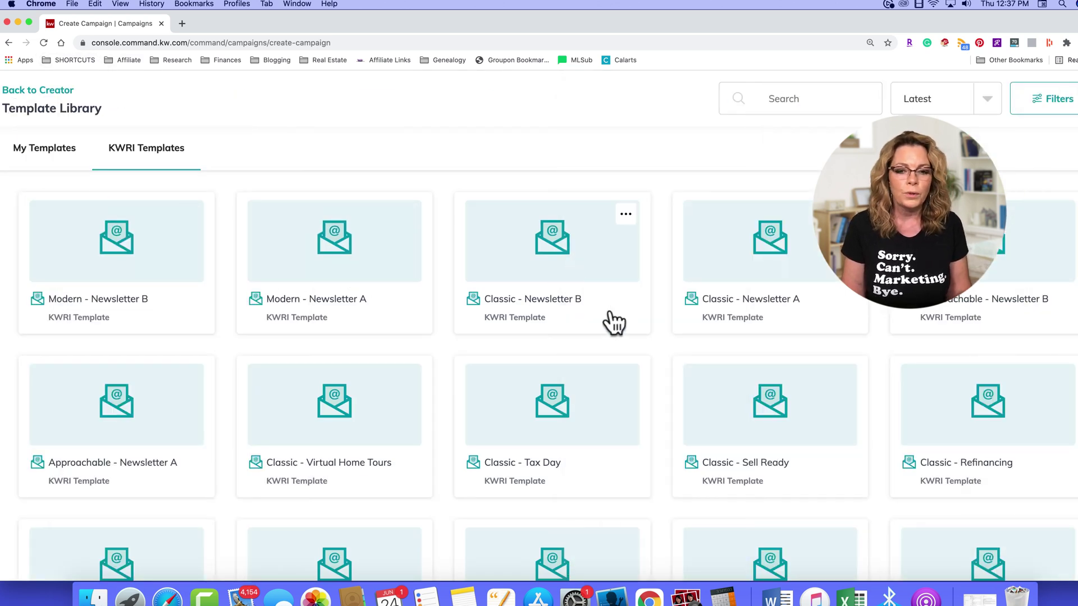
Step: Preview the Classic - Virtual Home Tours template and select it for editing
scroll(614, 319, "down", 3)
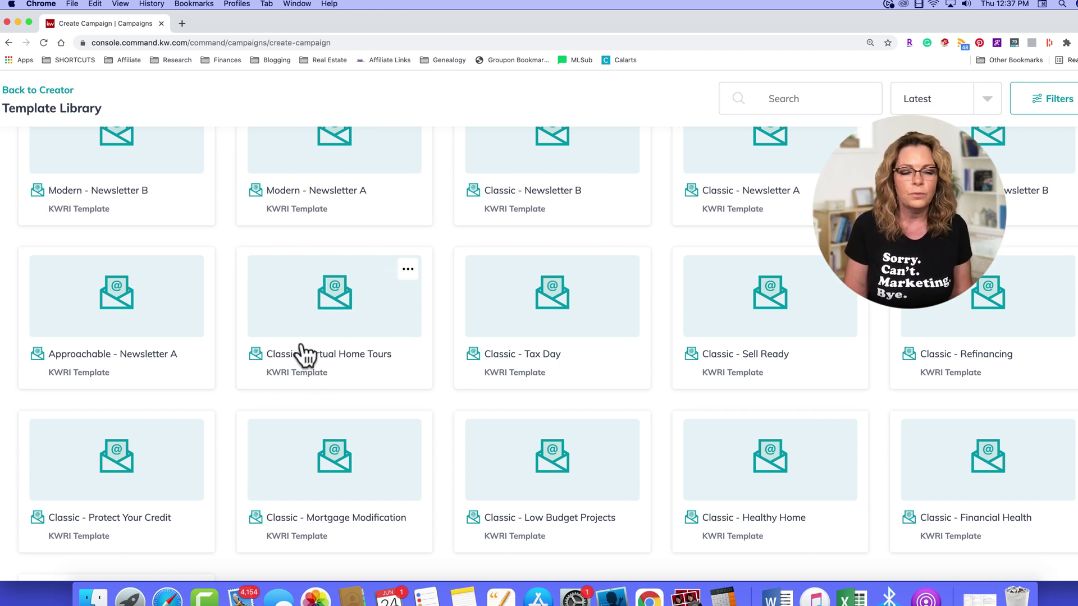
left_click(408, 270)
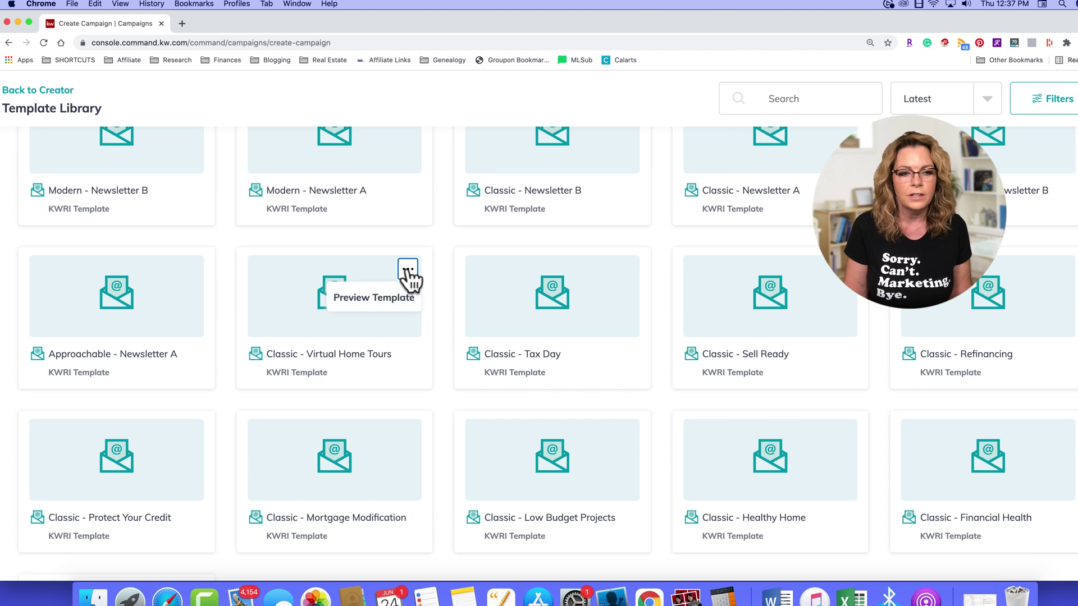
left_click(372, 301)
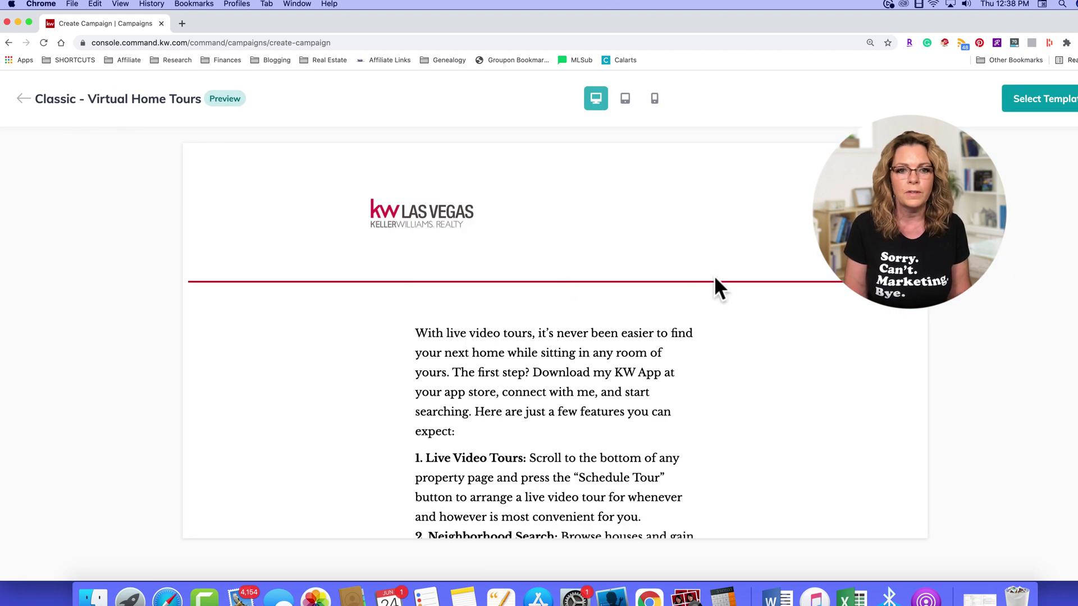
scroll(697, 362, "down", 15)
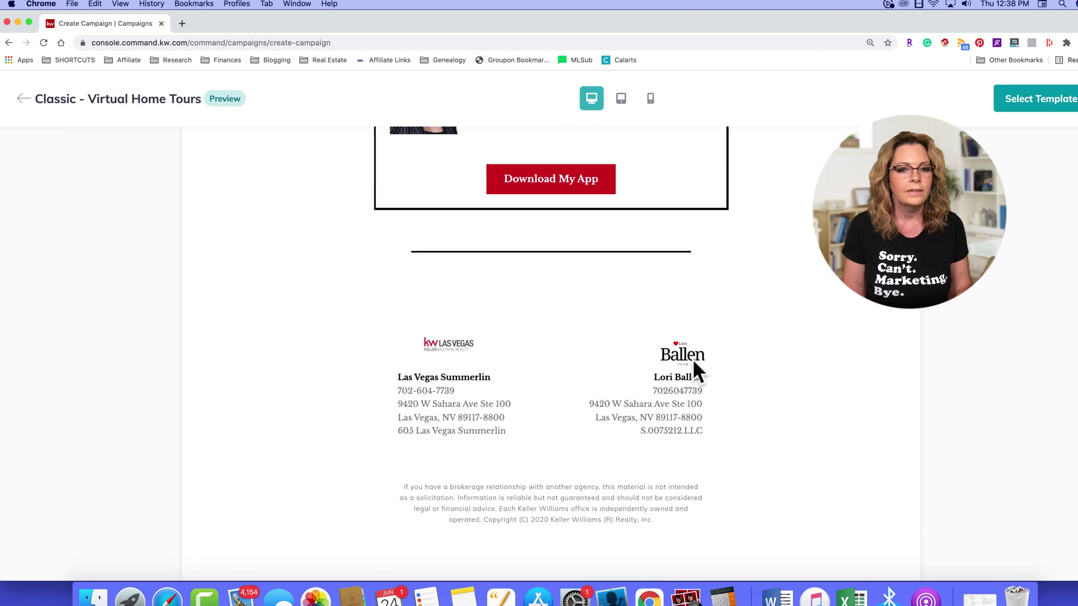
scroll(693, 362, "up", 10)
scroll(696, 371, "up", 10)
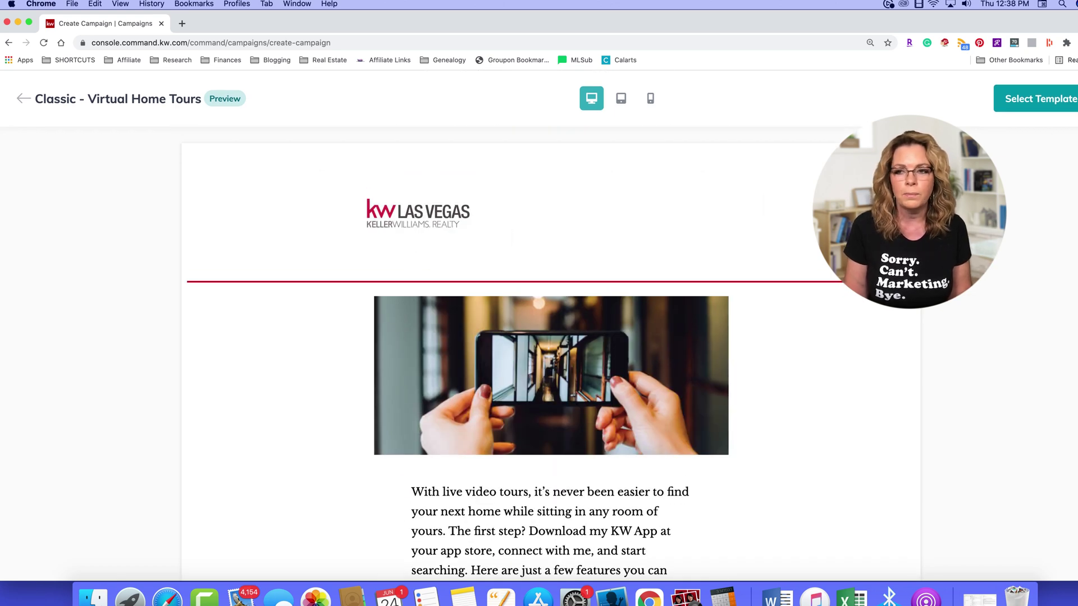
left_click(1034, 107)
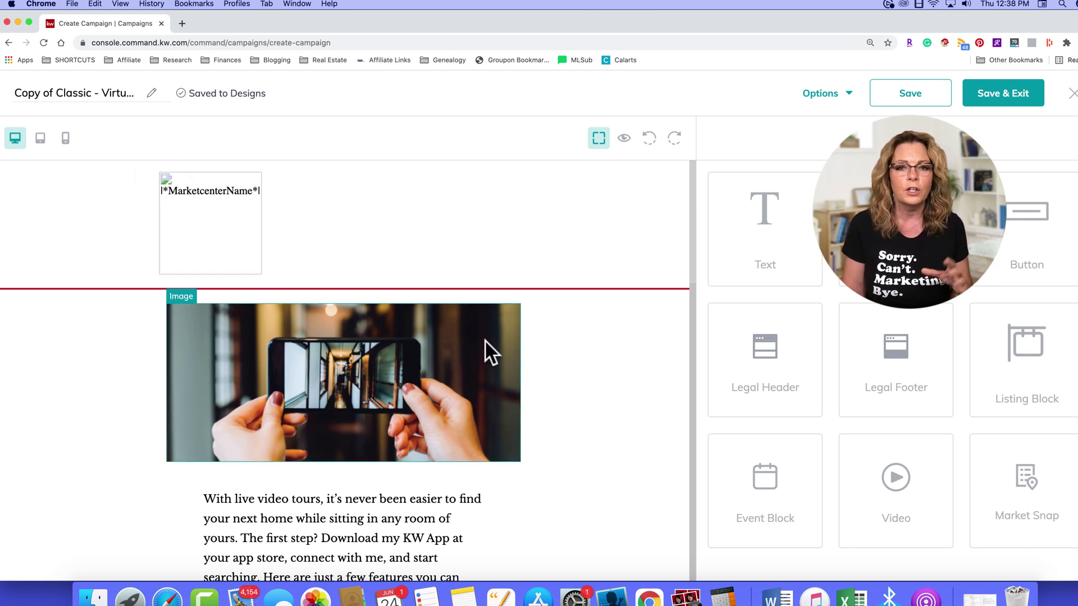
scroll(489, 349, "down", 3)
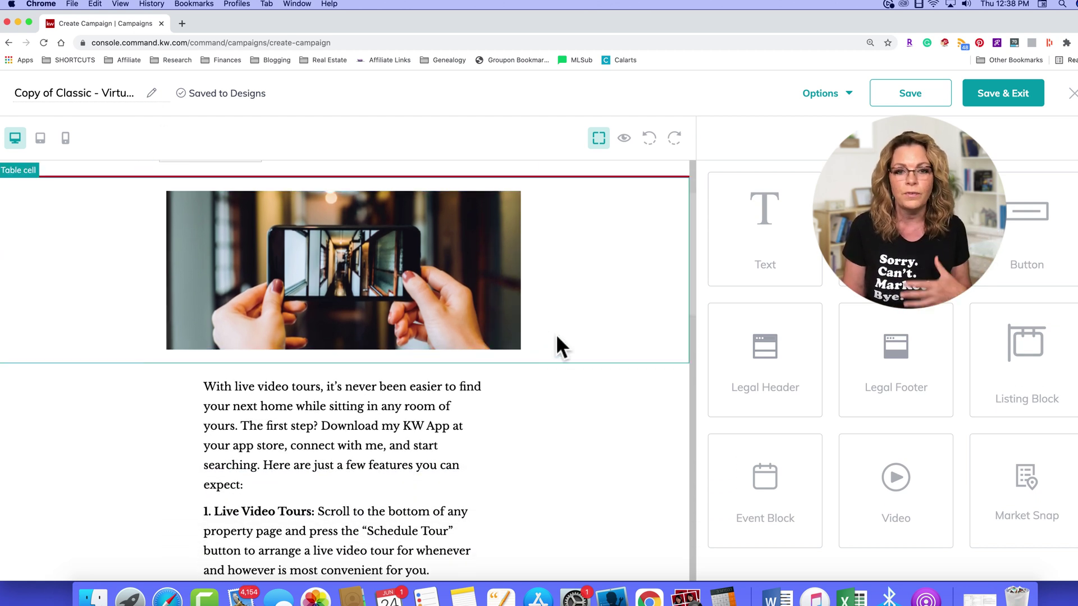
scroll(613, 368, "down", 1)
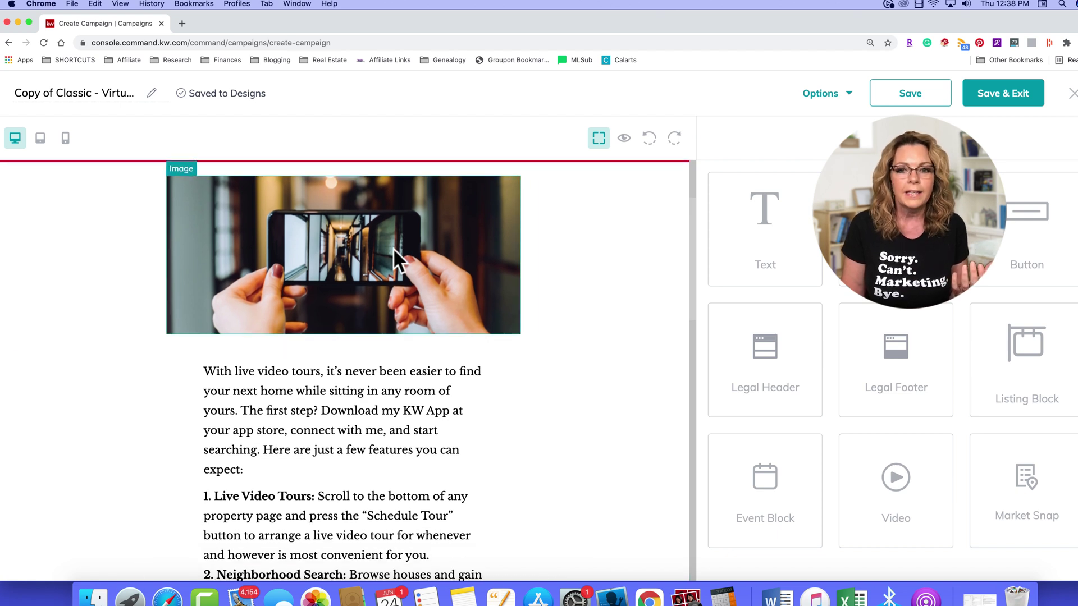
left_click(365, 258)
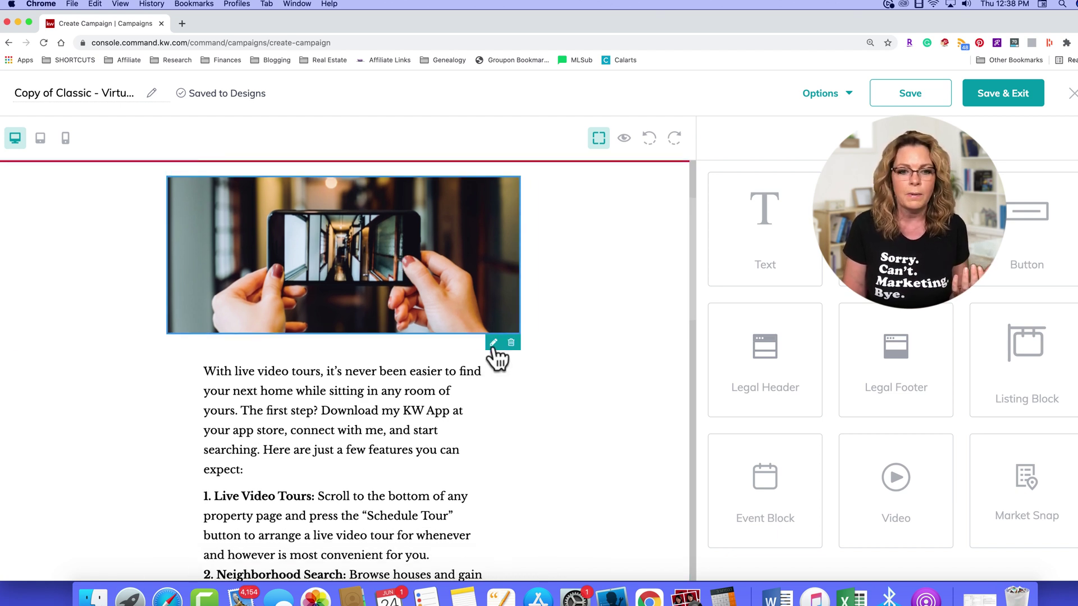
scroll(397, 271, "down", 10)
scroll(317, 387, "down", 10)
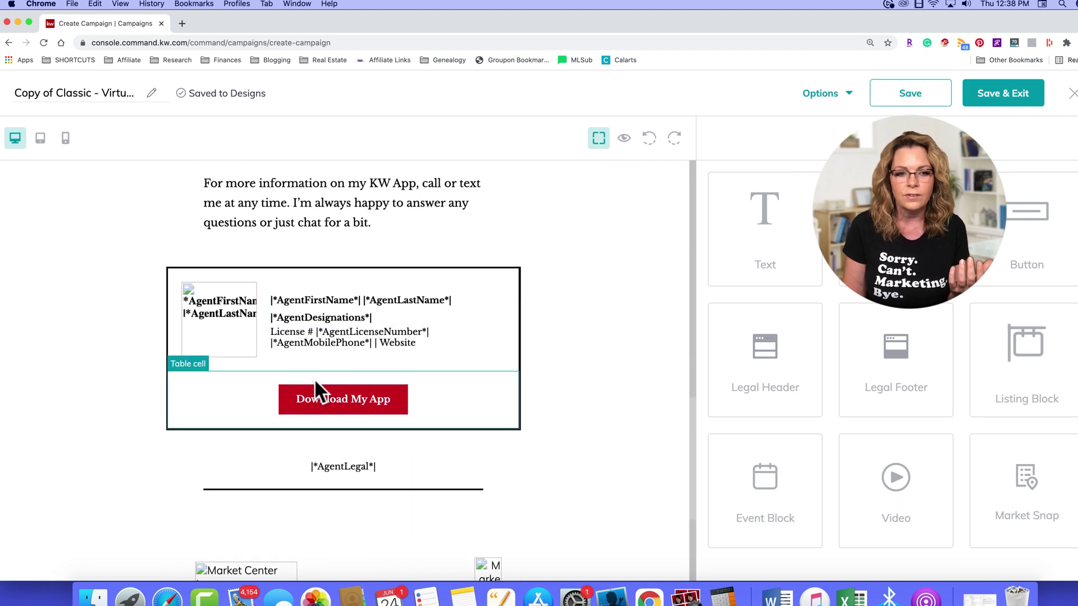
scroll(418, 394, "down", 5)
scroll(416, 393, "up", 20)
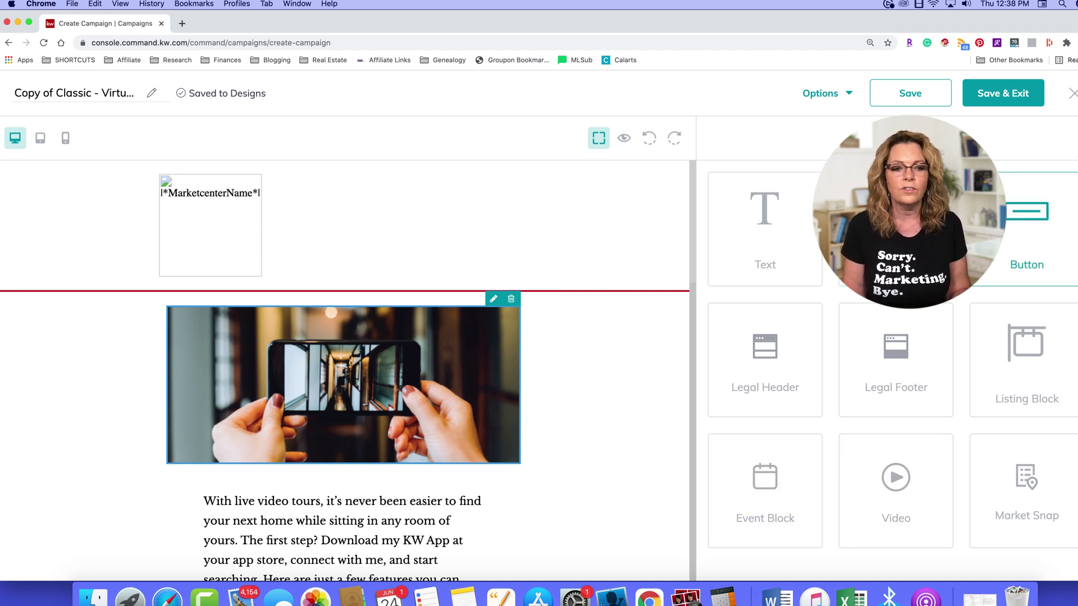
Step: Insert a Video block beneath the hero photo, then Save & Exit the design
left_click_drag(875, 264, 747, 280)
left_click_drag(896, 478, 452, 471)
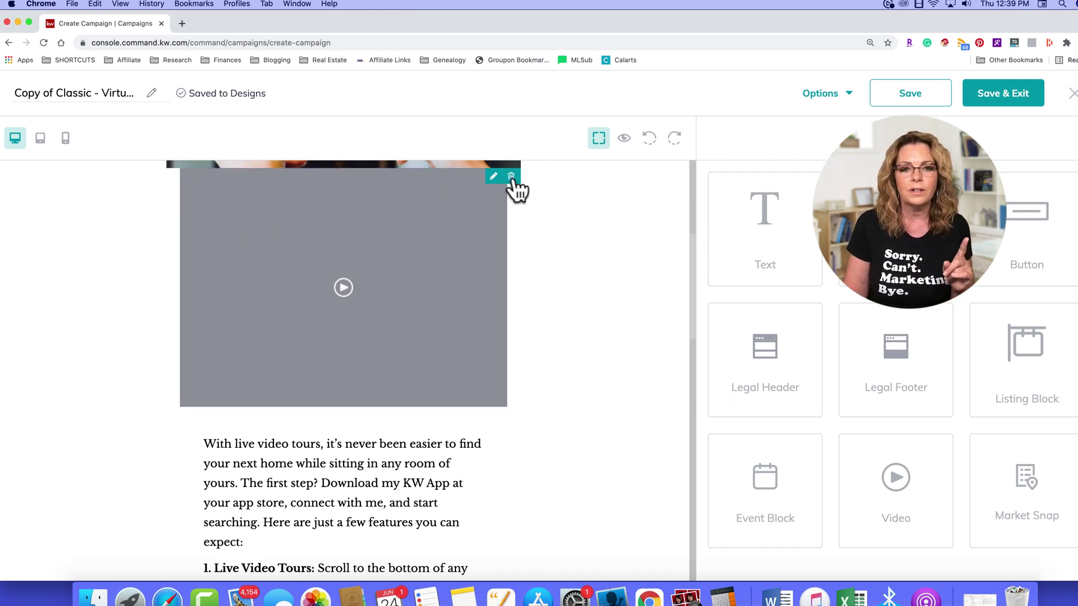
scroll(513, 221, "up", 3)
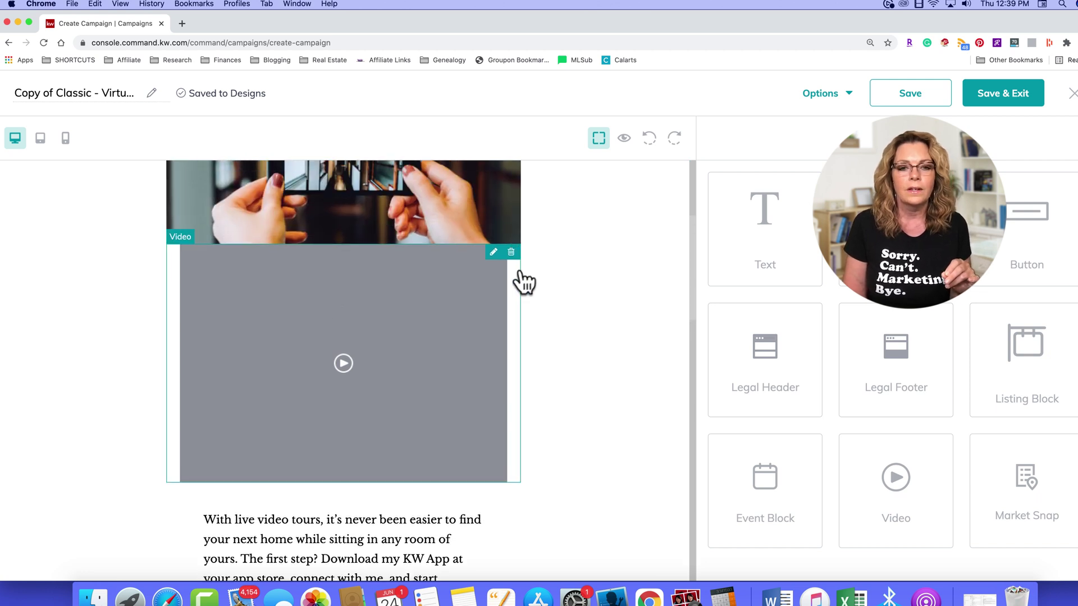
left_click(510, 253)
scroll(397, 277, "up", 8)
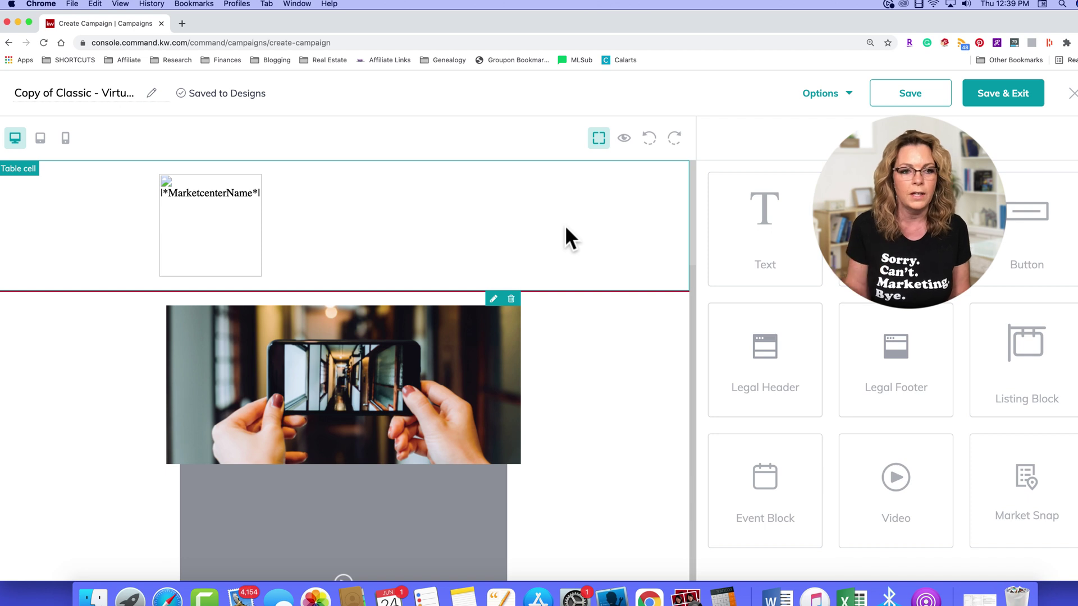
scroll(438, 298, "down", 2)
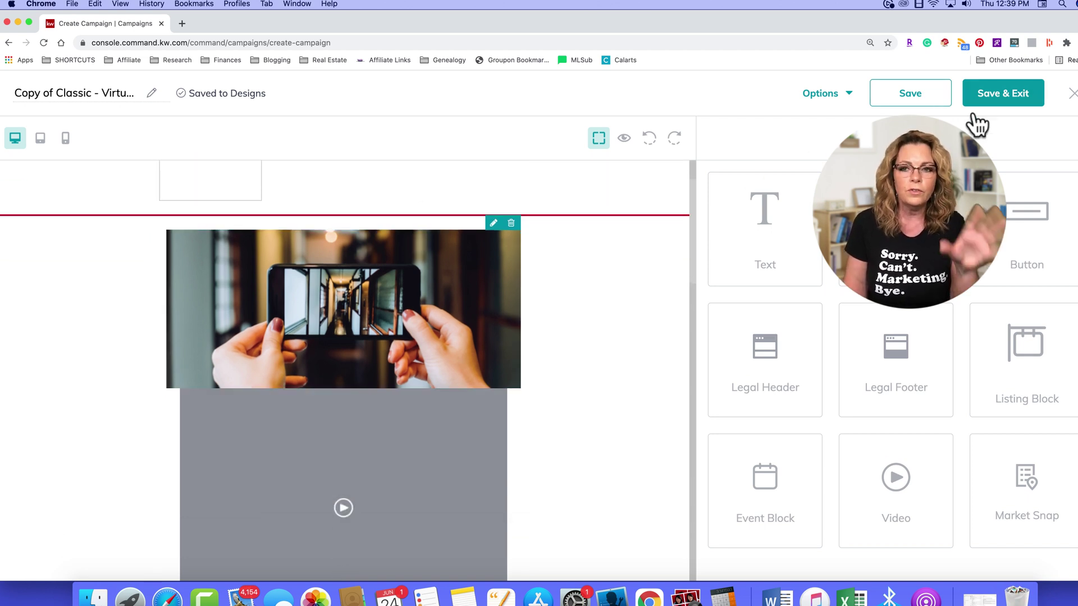
left_click(994, 101)
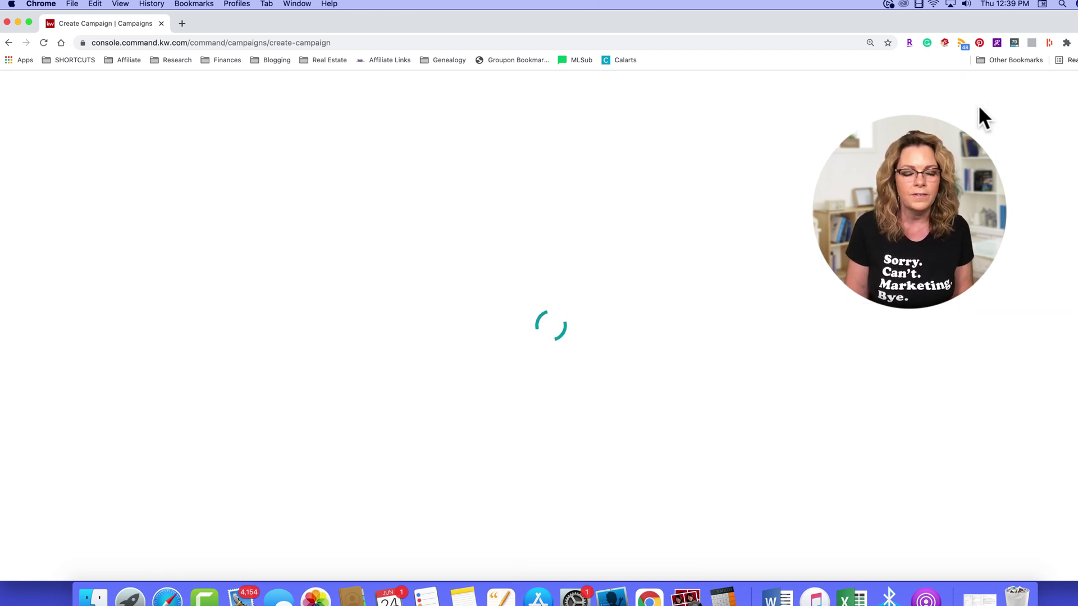
Step: Scroll the Sample campaign form to check the preview showing the saved tours design
scroll(471, 309, "down", 5)
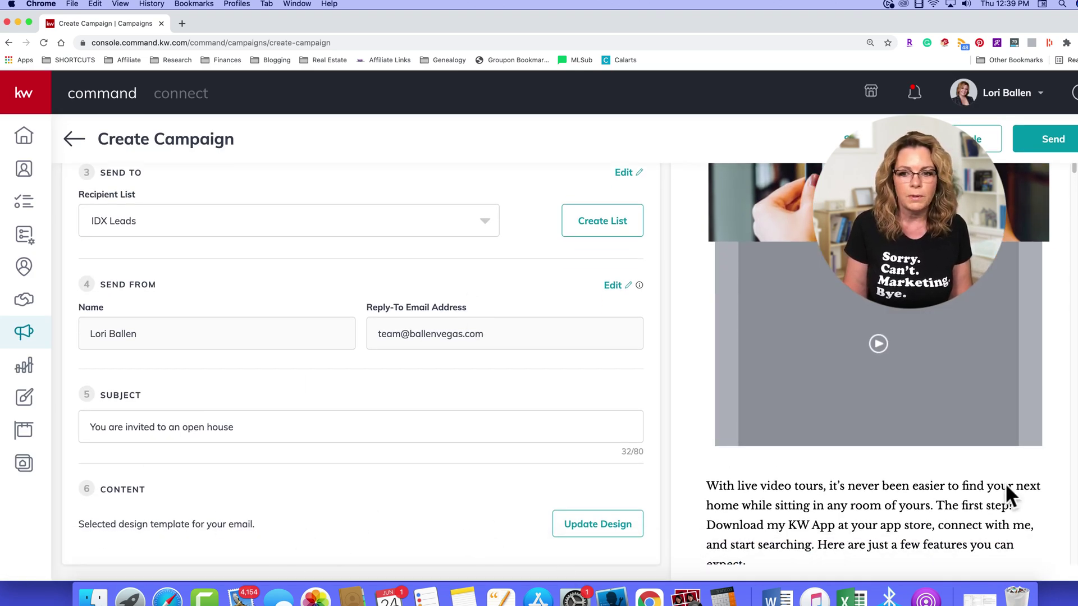
scroll(988, 319, "up", 5)
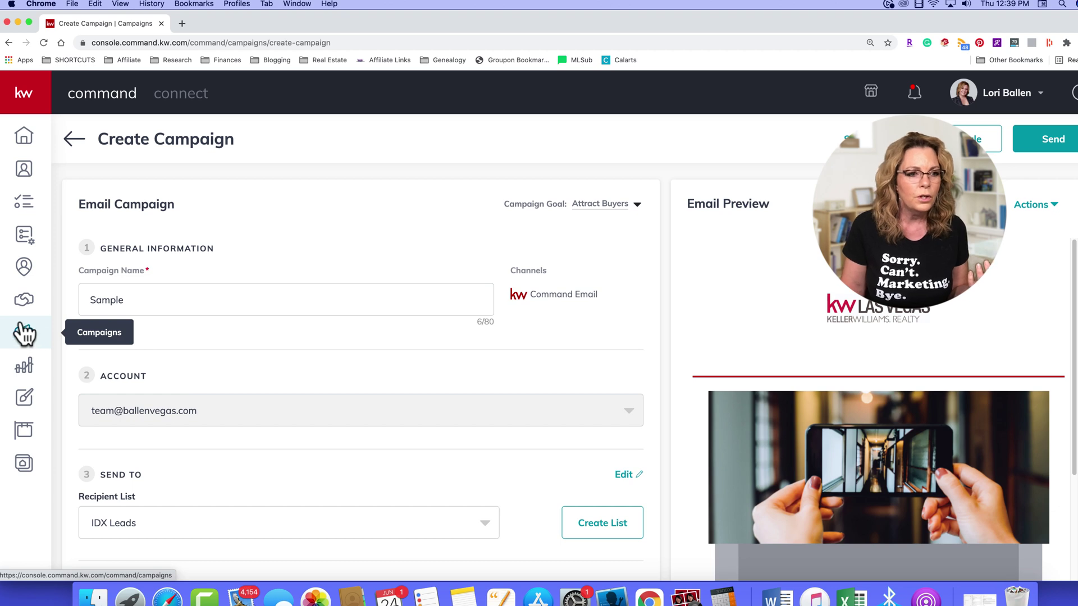
Step: Go to SmartPlans, confirm leaving the campaign, and expand the Seller Survival plan's steps
left_click(25, 233)
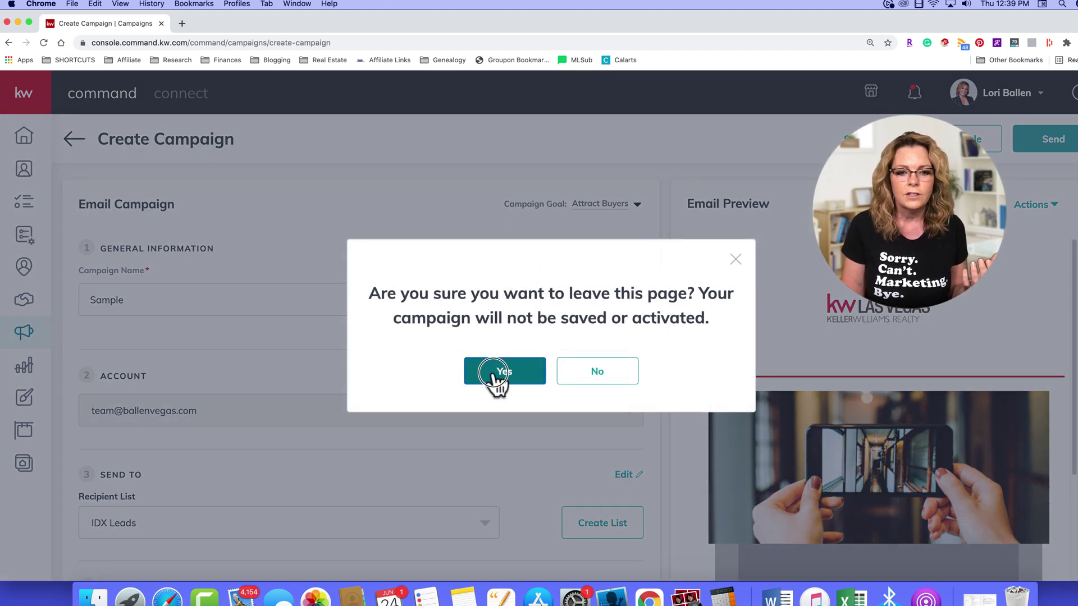
left_click(534, 378)
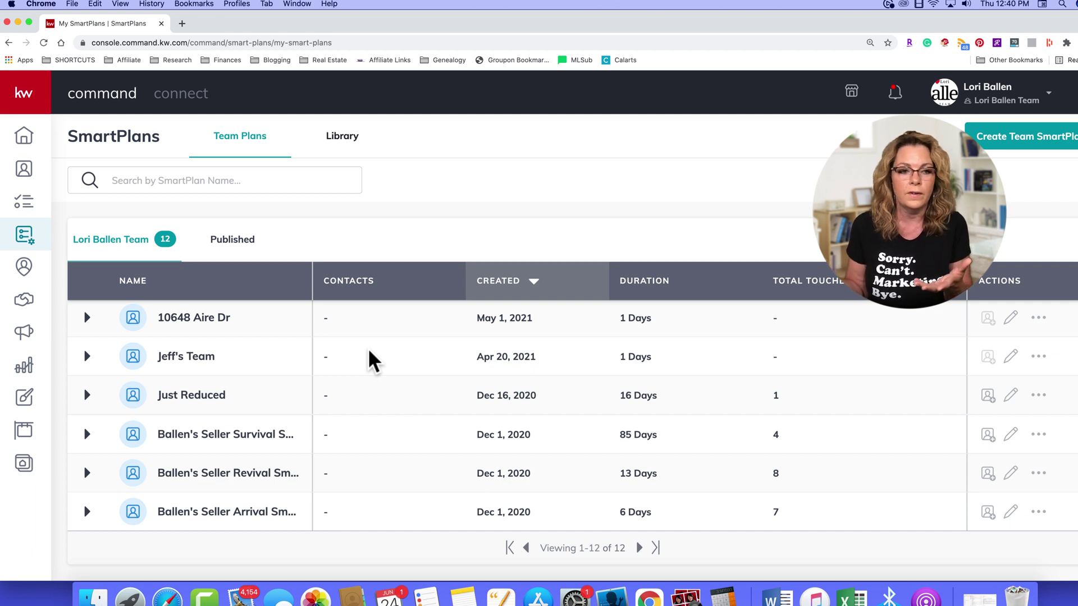
scroll(356, 356, "down", 3)
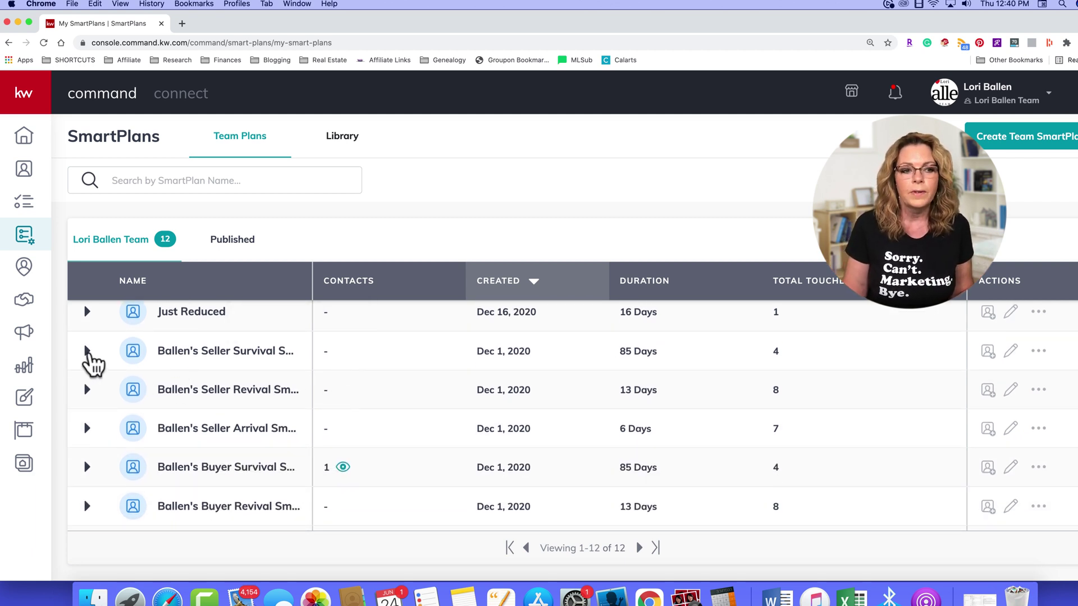
left_click(87, 352)
scroll(141, 413, "down", 3)
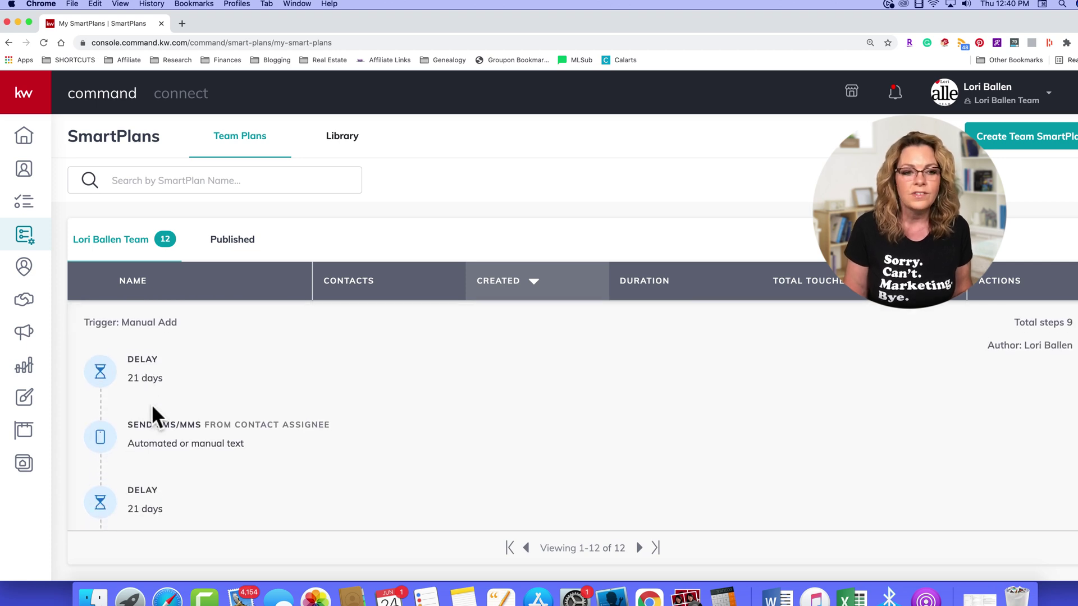
mouse_move(150, 409)
scroll(234, 405, "down", 1)
scroll(233, 405, "up", 1)
mouse_move(133, 359)
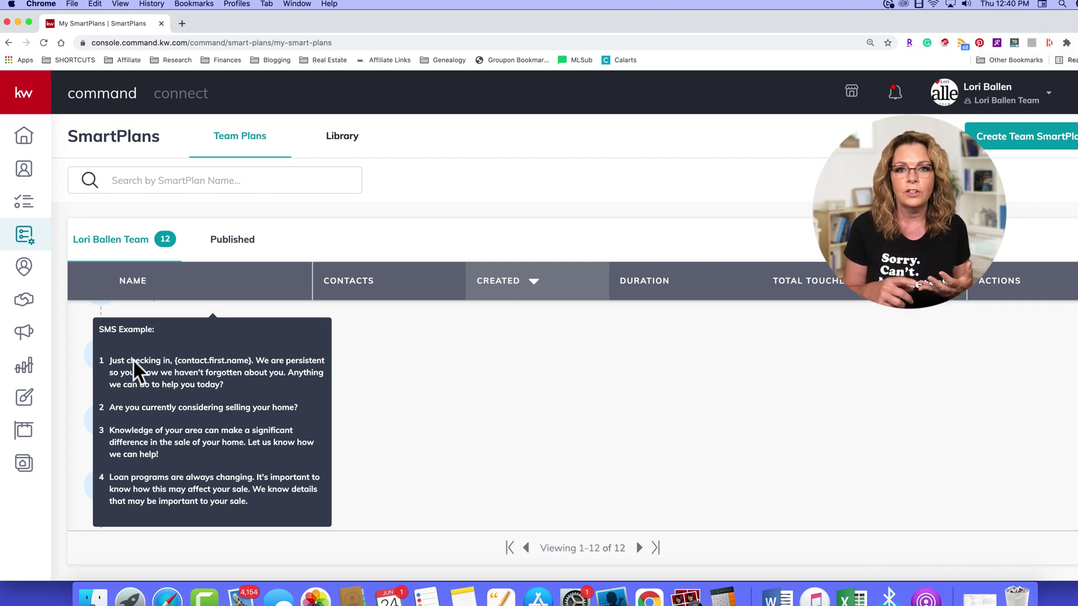
Step: Open the SmartPlans Library and scroll through Featured, Keller Williams, Top Rated and What's New plans
left_click(339, 138)
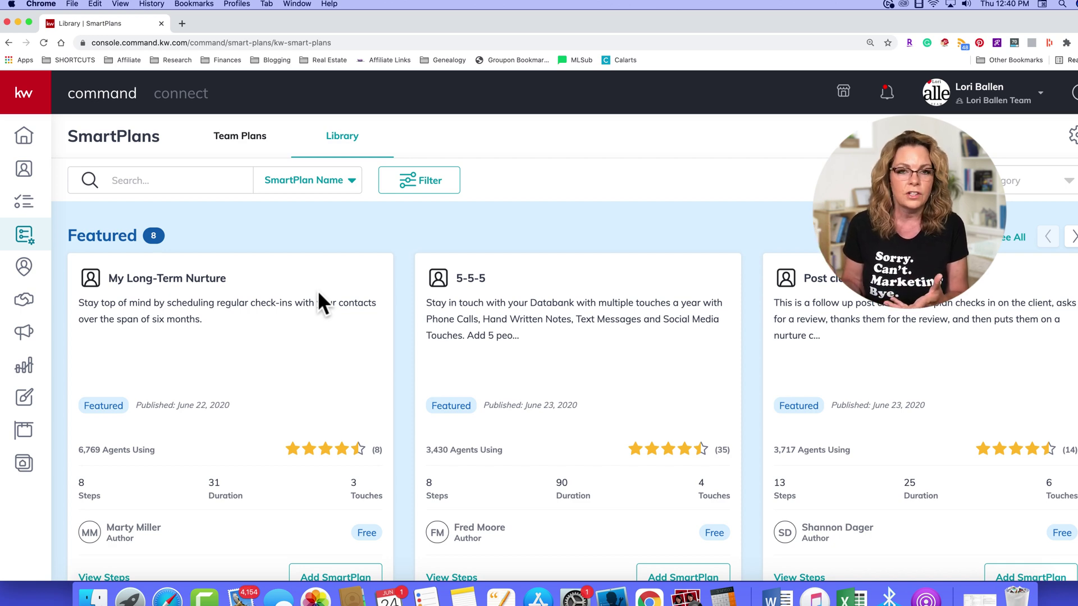
scroll(318, 292, "down", 3)
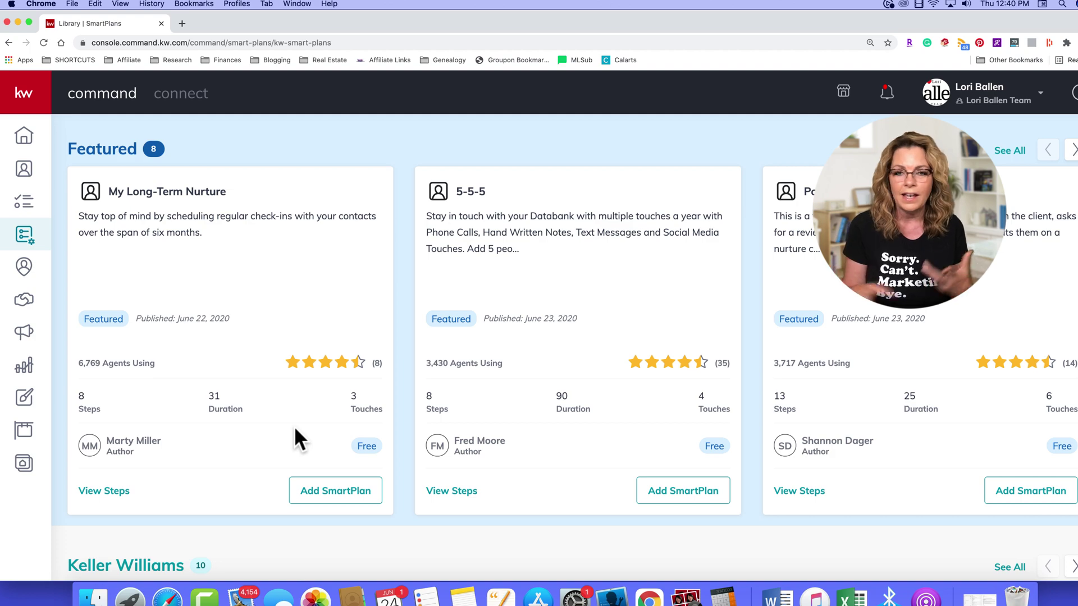
scroll(298, 415, "down", 7)
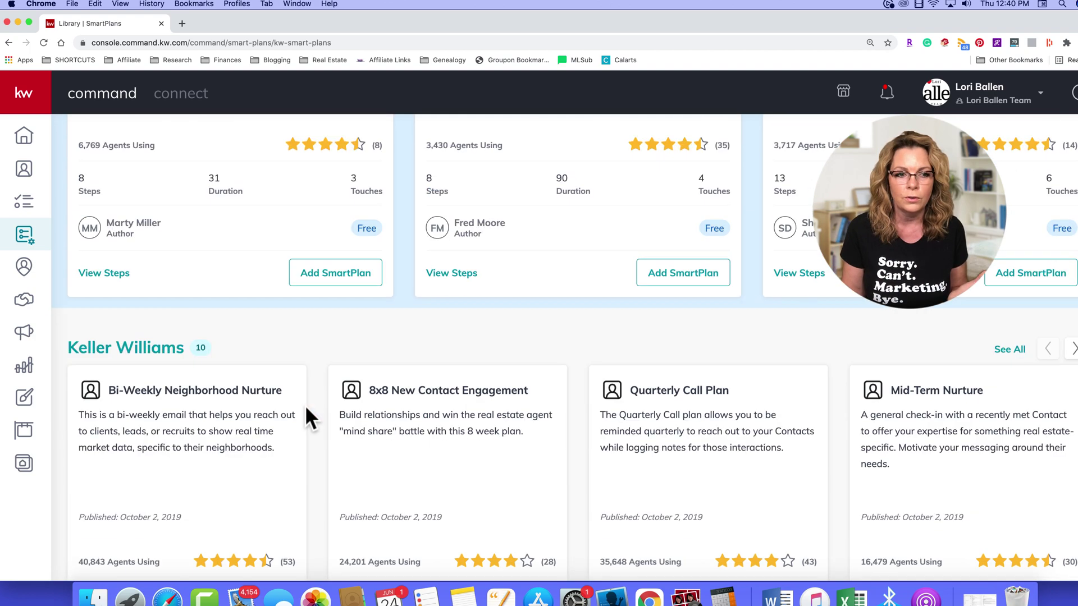
scroll(302, 405, "down", 6)
scroll(666, 336, "down", 18)
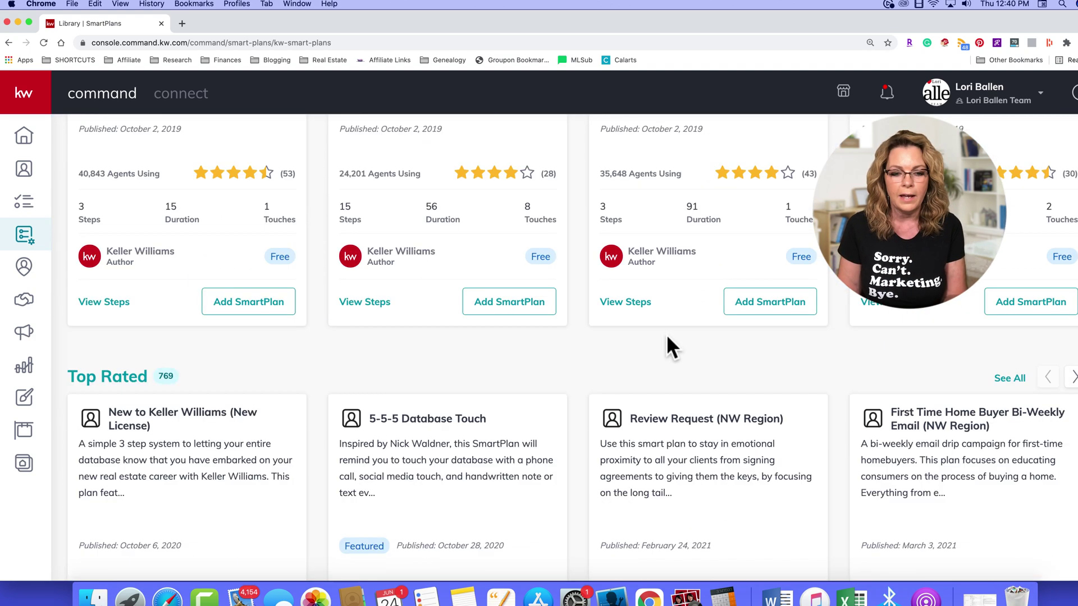
scroll(663, 337, "down", 9)
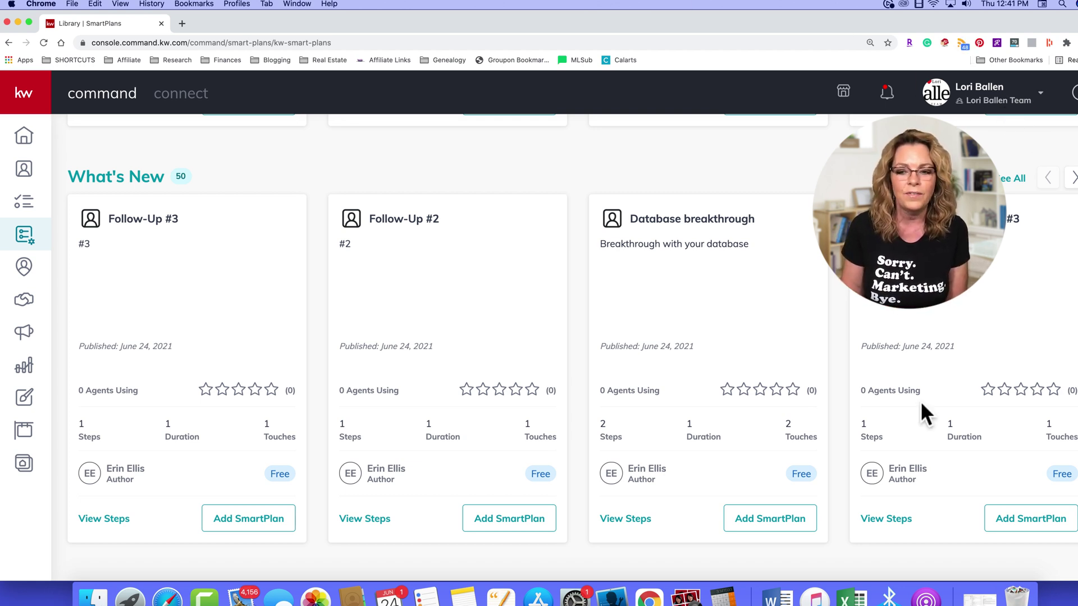
left_click(964, 517)
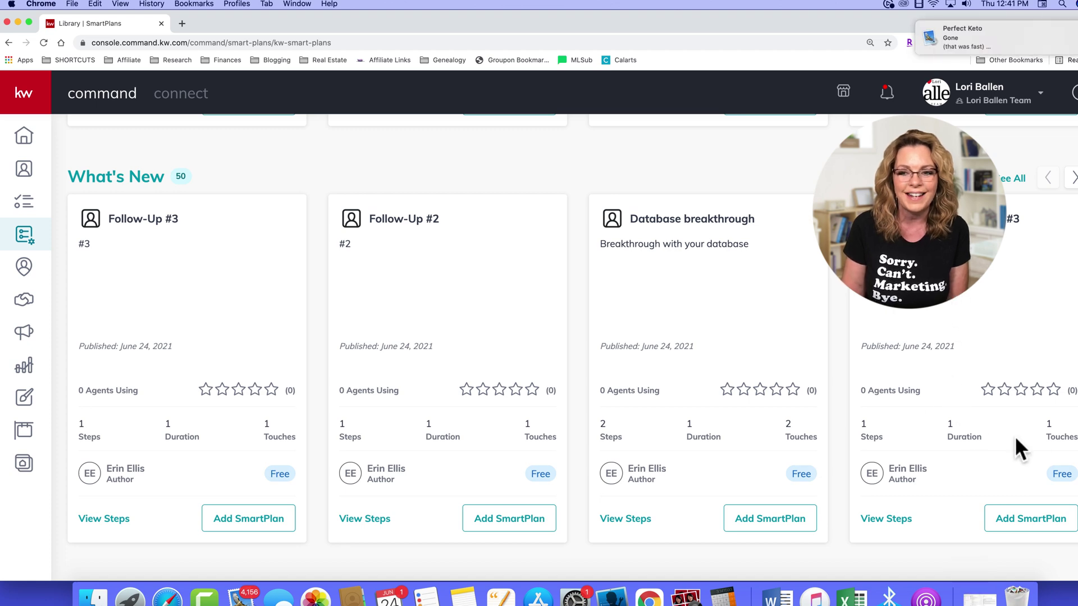